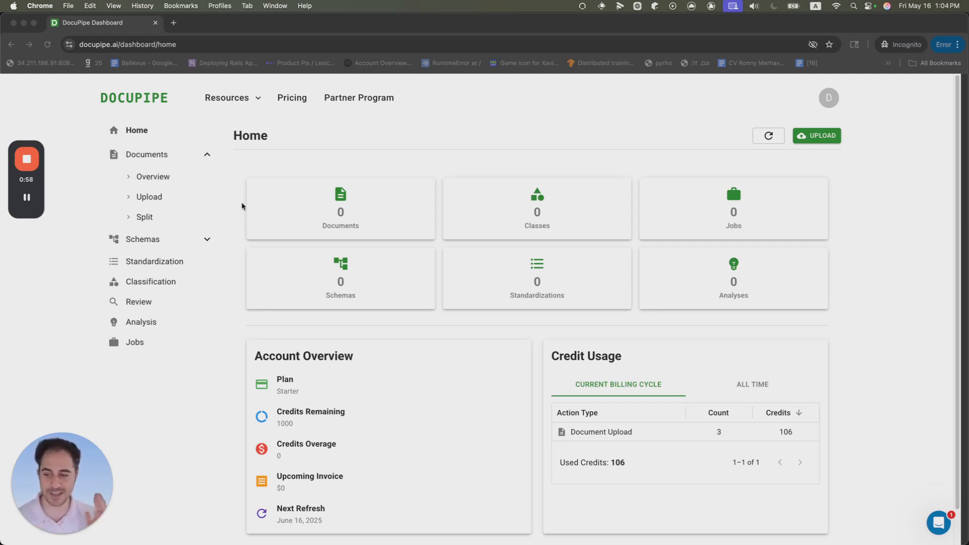
Step: Upload the files lease_full.pdf, lease_nyc2.pdf and lease2.pdf from the lease folder
click(162, 177)
click(825, 141)
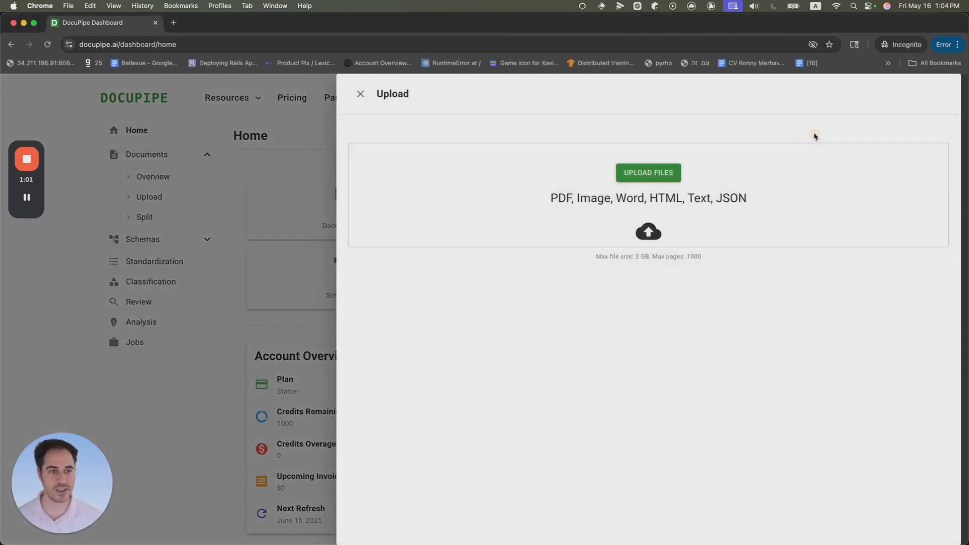
click(601, 183)
click(250, 240)
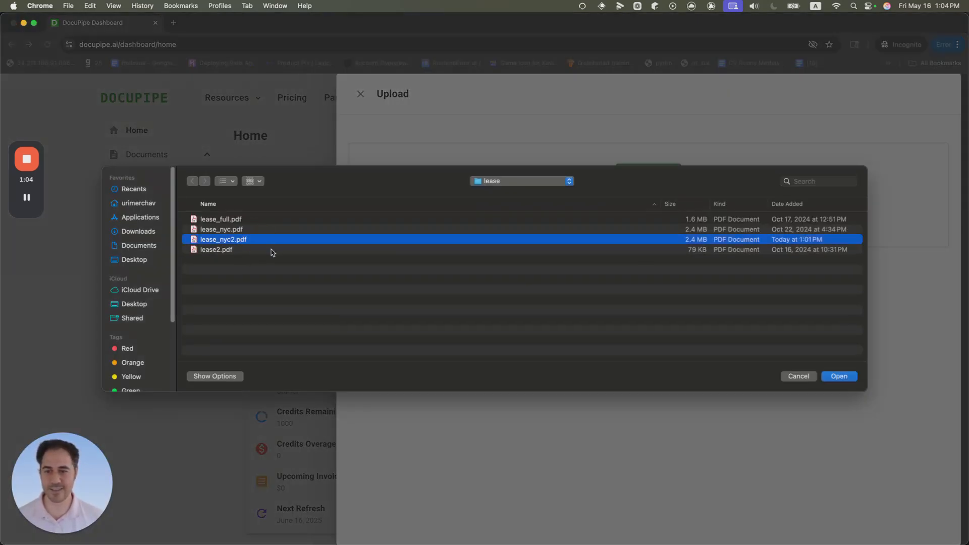
click(269, 250)
key(Up)
key(Up)
key(Down)
super+click(277, 220)
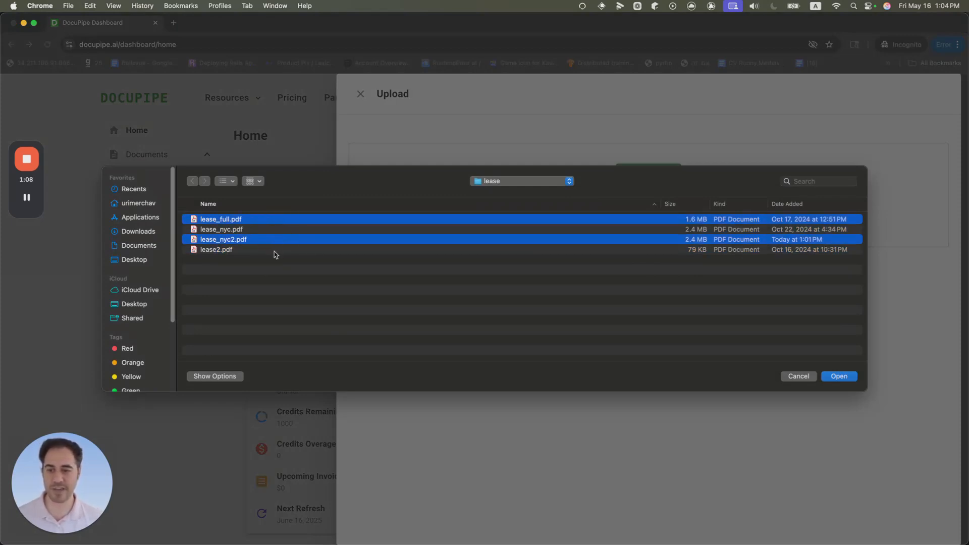
super+click(272, 250)
key(Return)
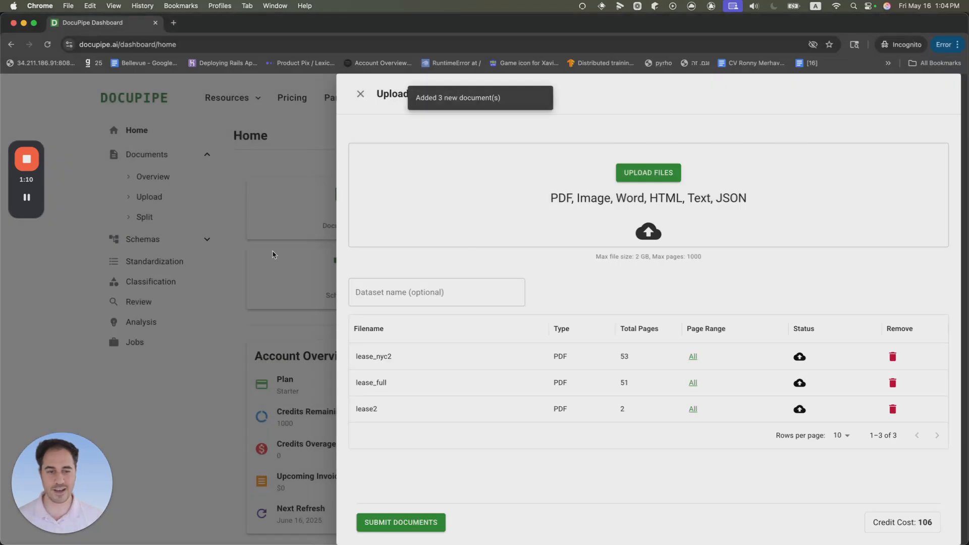
Step: Name the upload's dataset leases May
click(435, 299)
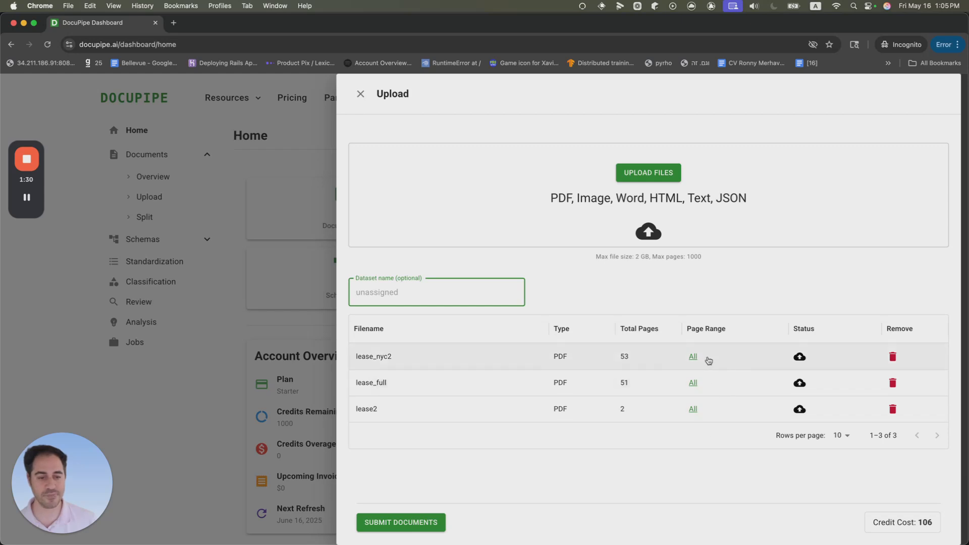
click(411, 292)
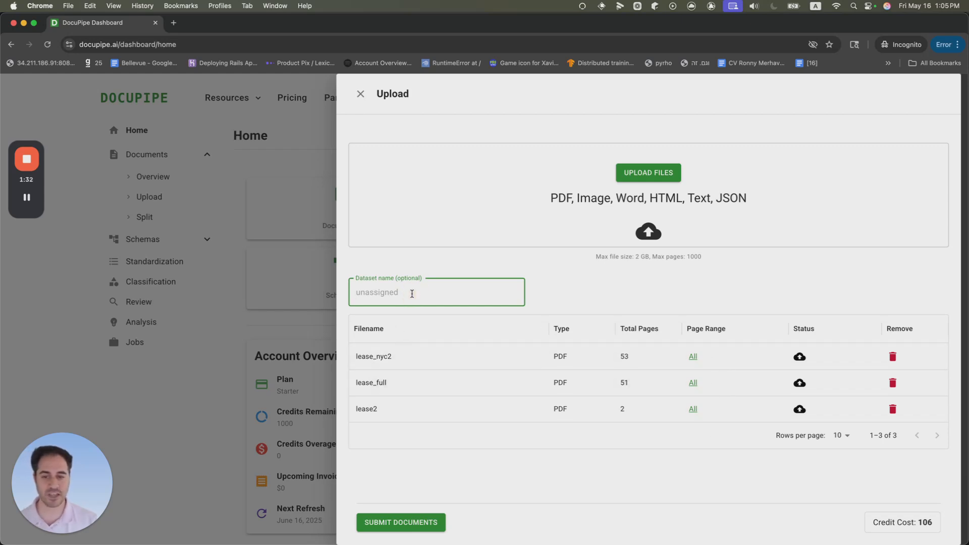
text(lease-)
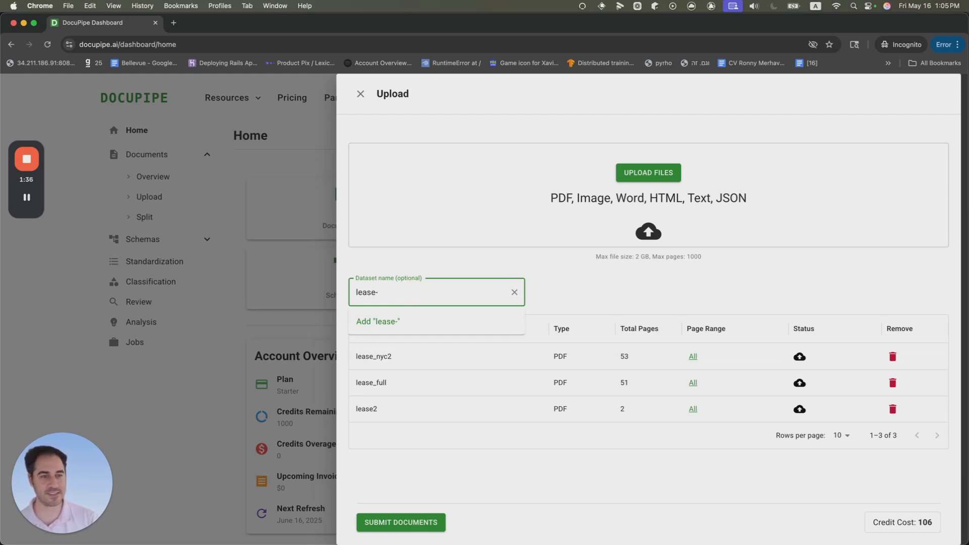
text(may)
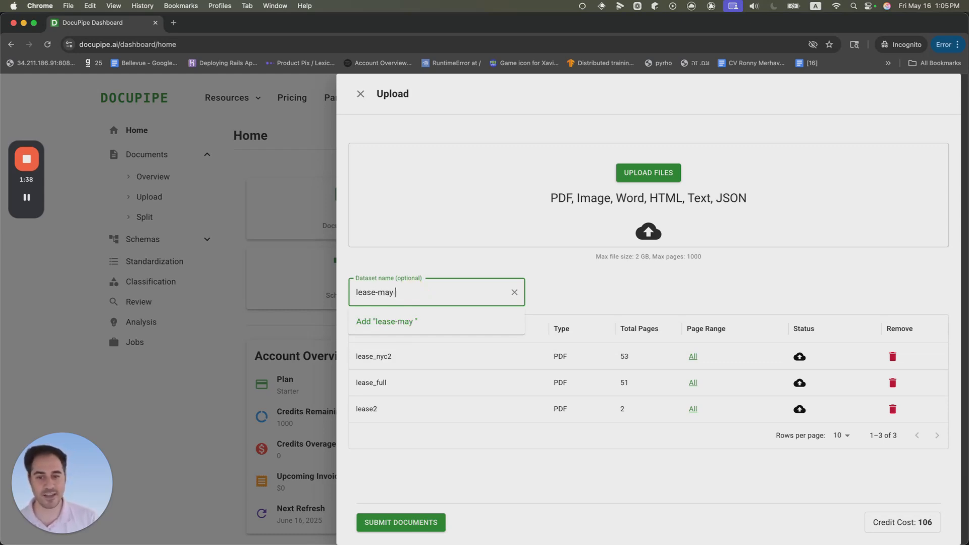
click(381, 292)
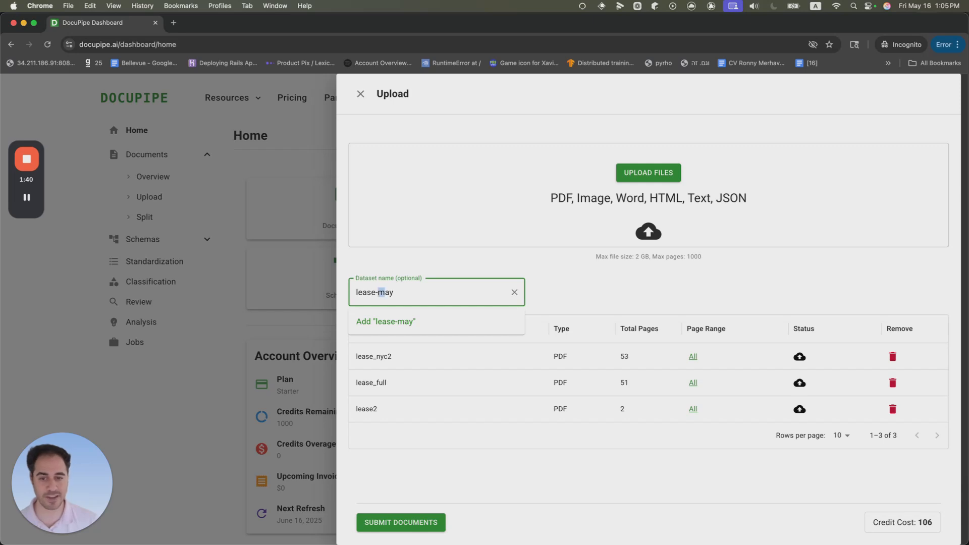
key(BackSpace)
text(s)
key(Delete)
text(M)
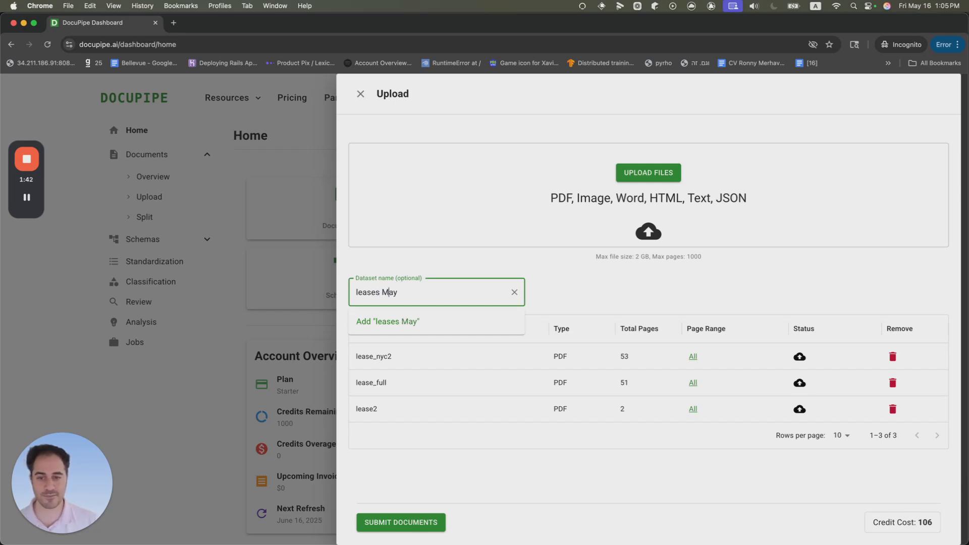
click(475, 446)
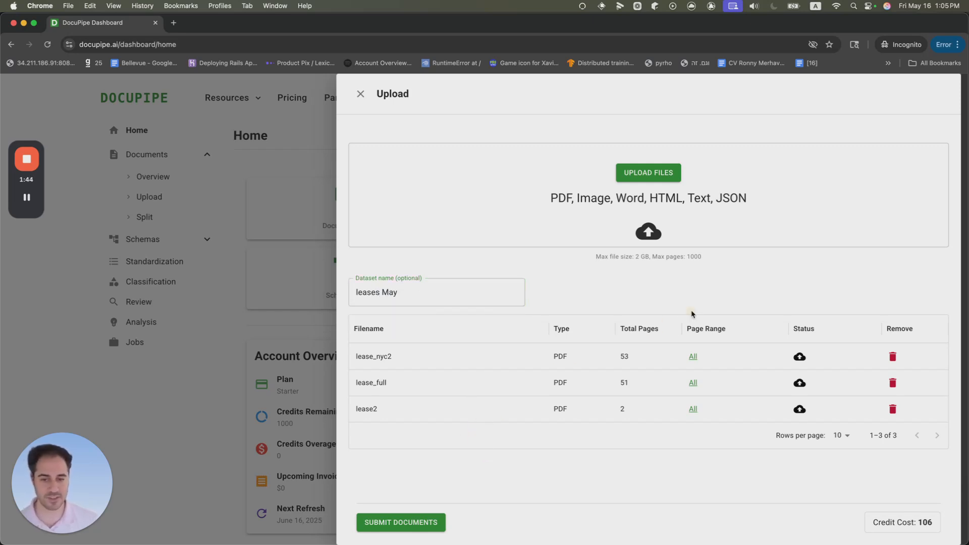
Step: Submit the three documents and close the upload panel
click(423, 524)
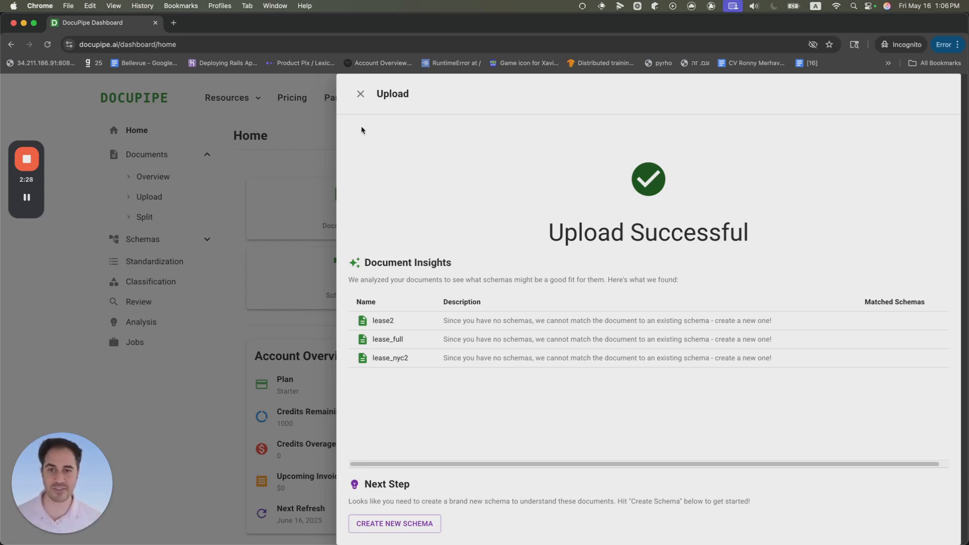
click(360, 94)
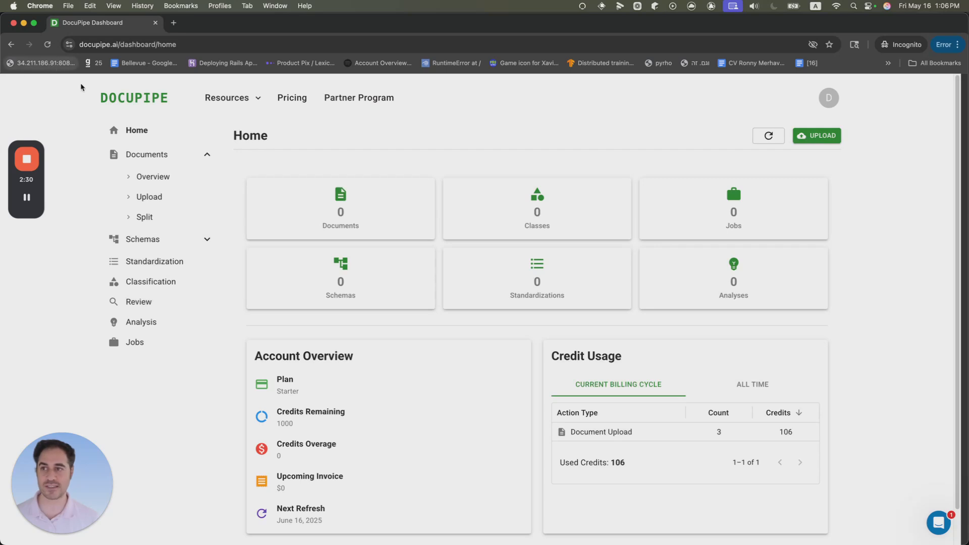
Step: Open the documents overview, select lease_nyc2 and lease_full, and start creating a schema from them
click(148, 153)
click(147, 154)
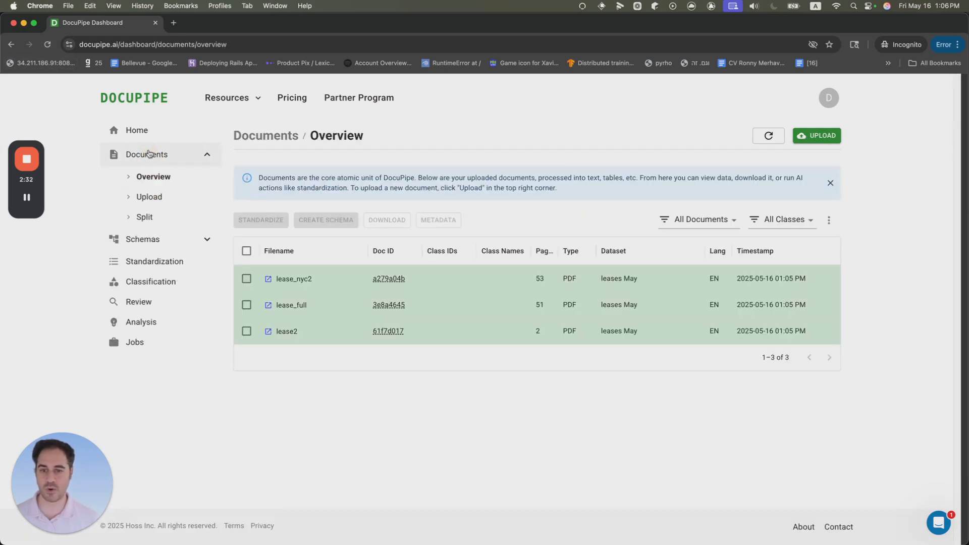
click(247, 279)
click(246, 305)
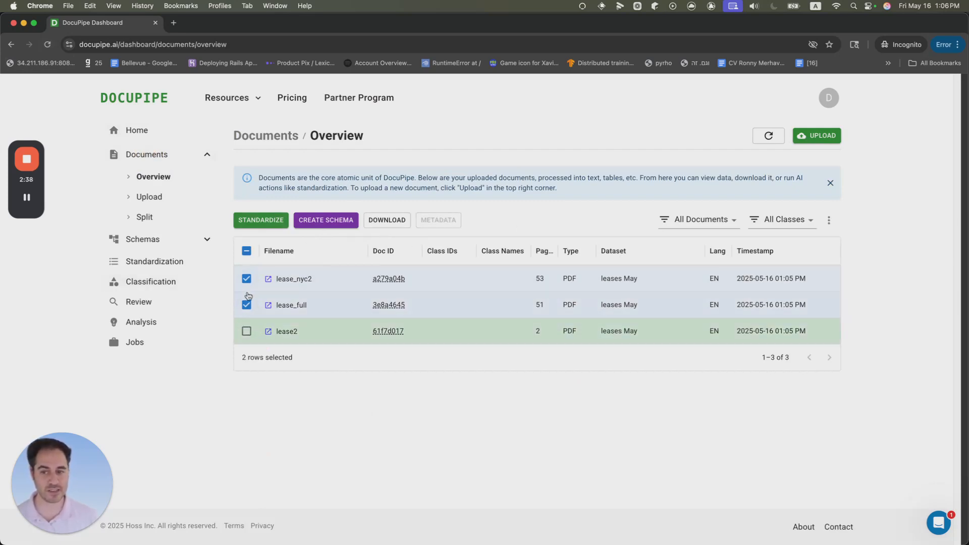
click(326, 220)
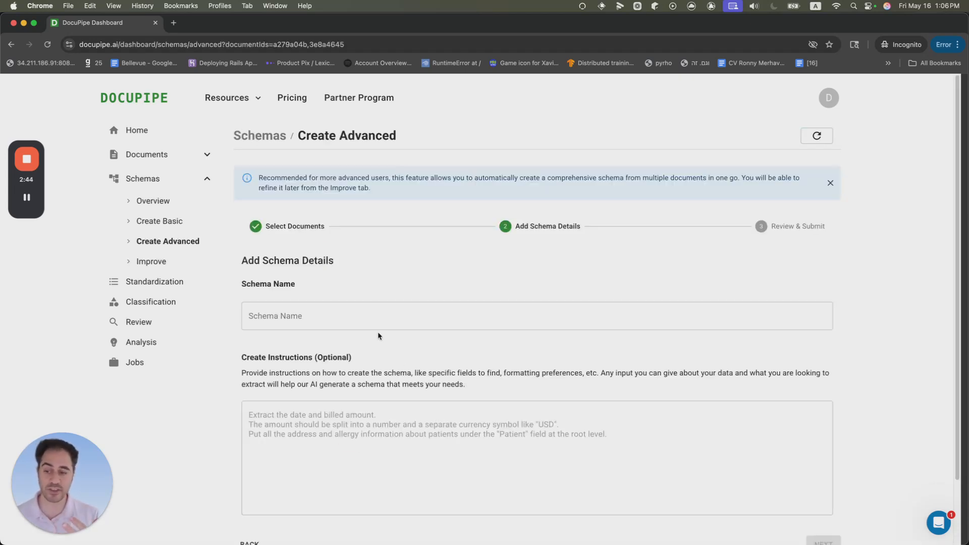
Step: Name the schema Rental Lease Schema
click(382, 307)
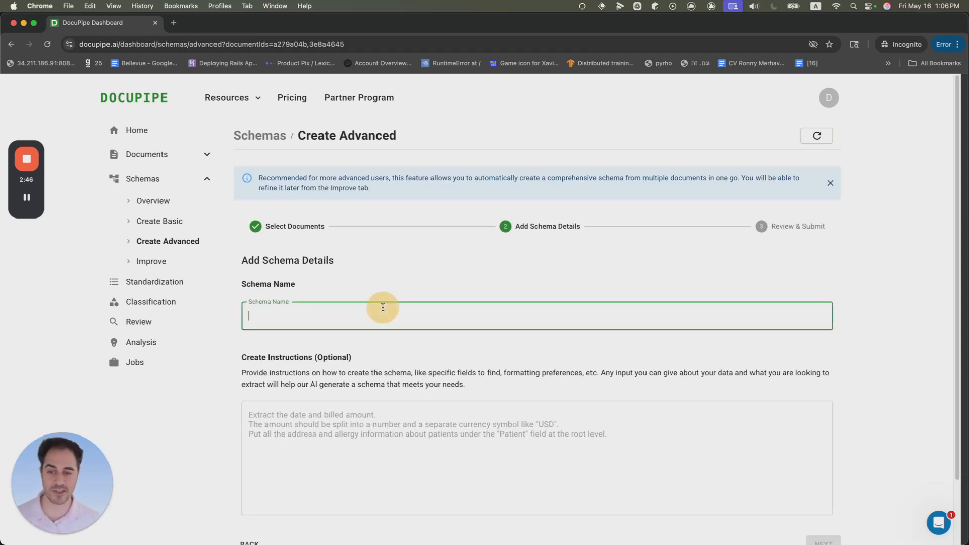
text(Lease)
key(super+Left)
text(Rental z)
key(alt+Right)
text(S)
key(BackSpace)
key(BackSpace)
key(alt+Left)
key(Delete)
key(alt+Right)
text(Scheama)
key(BackSpace)
key(BackSpace)
key(BackSpace)
text(ma)
key(Tab)
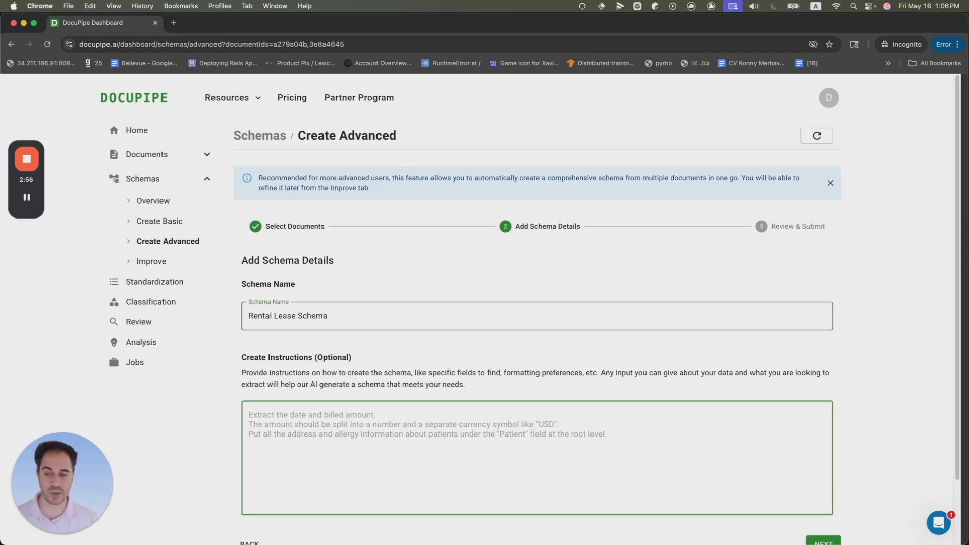
text(Extract everything!)
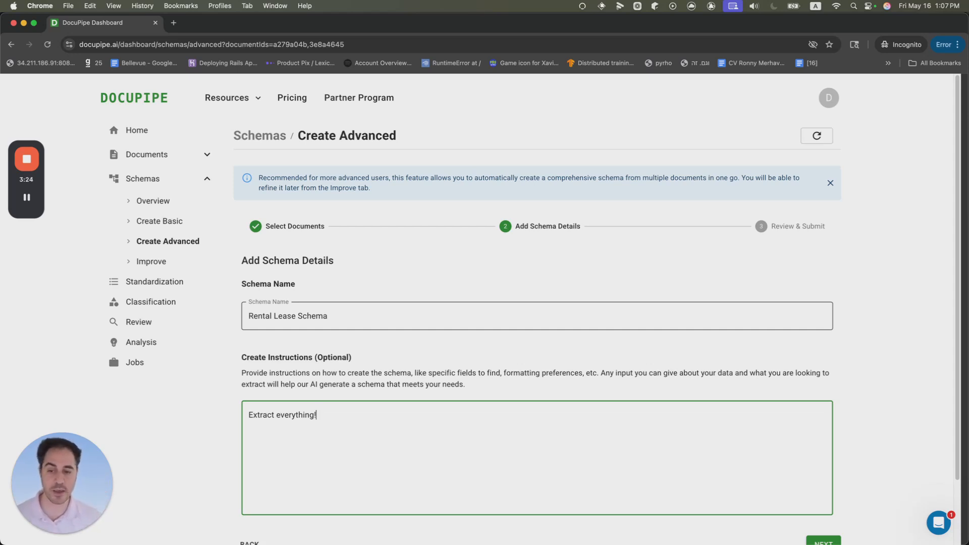
key(super+a)
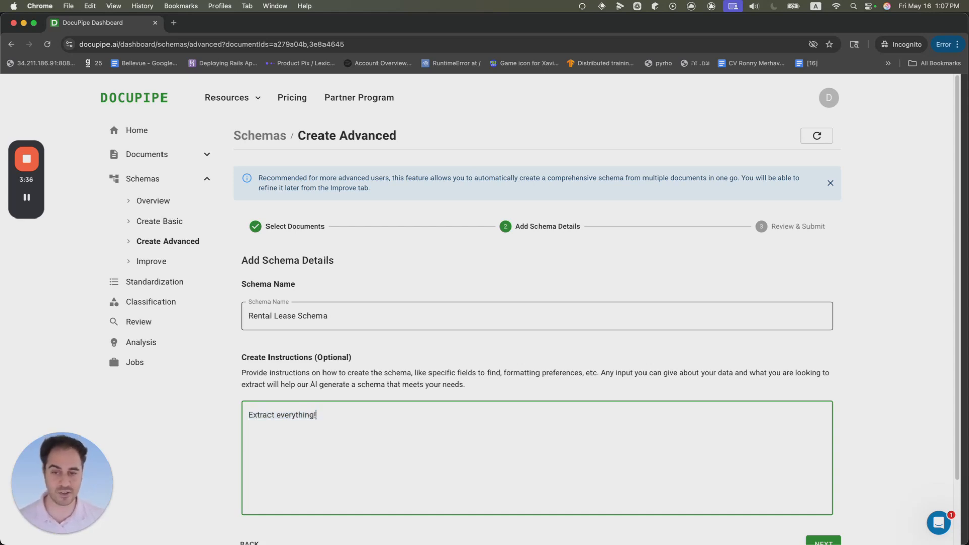
key(BackSpace)
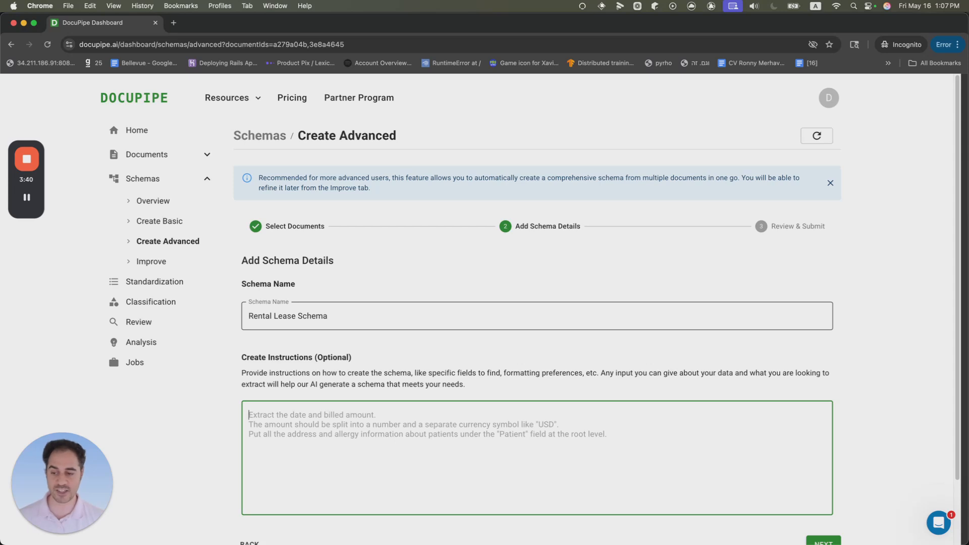
Step: Write the instruction: Extract the signing date, the move in and move out date. Extract the rental monthly amount
text(Extract t)
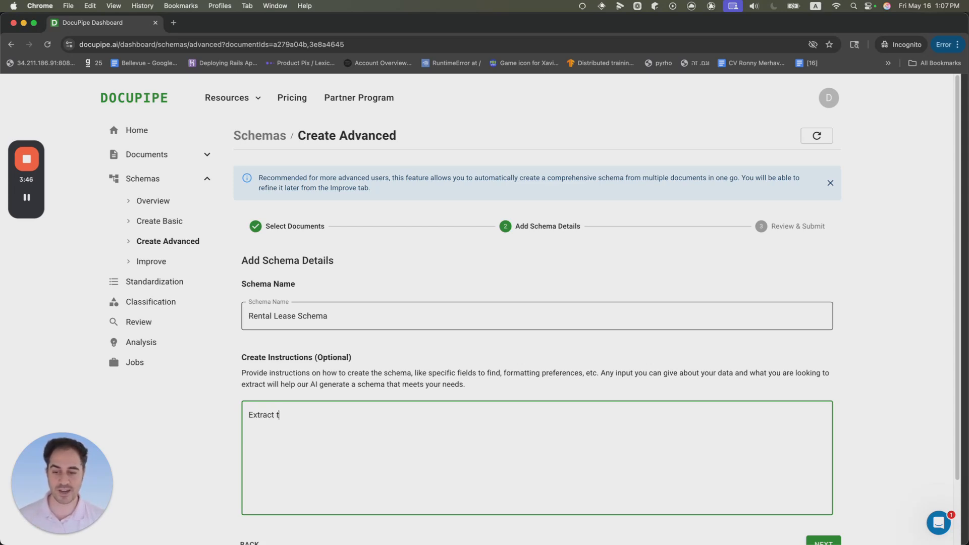
text(he sig)
key(BackSpace)
text(igning dat)
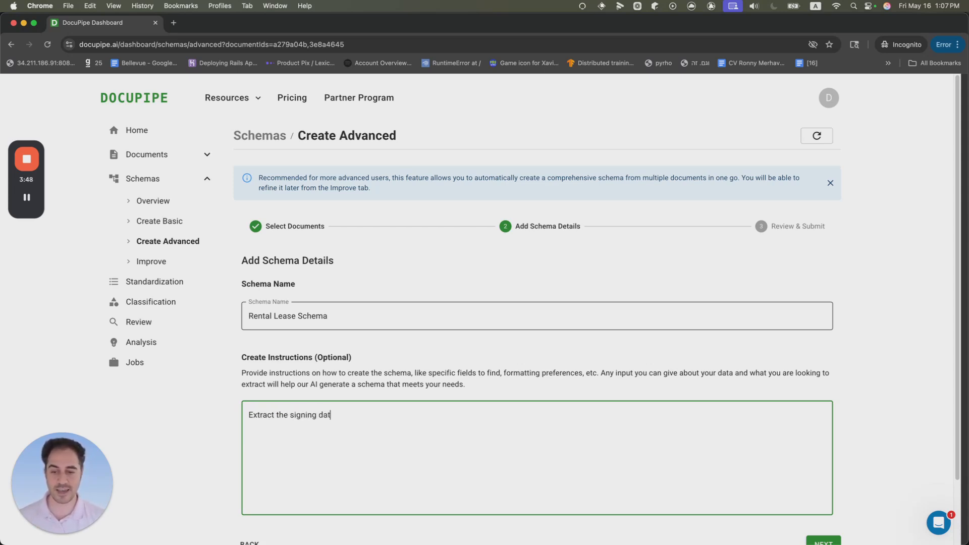
text(e, the move in a)
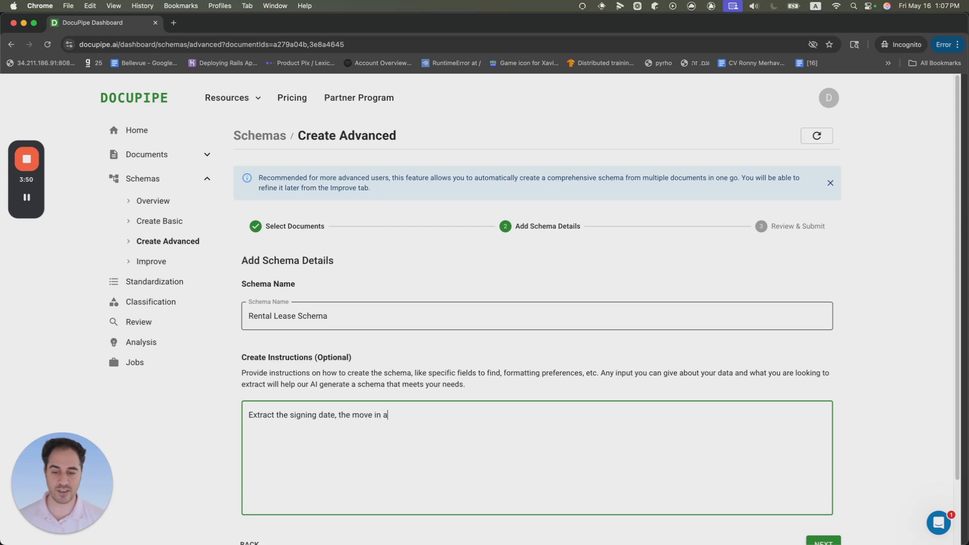
text(nd move out date. Extract the rental monthly amount.)
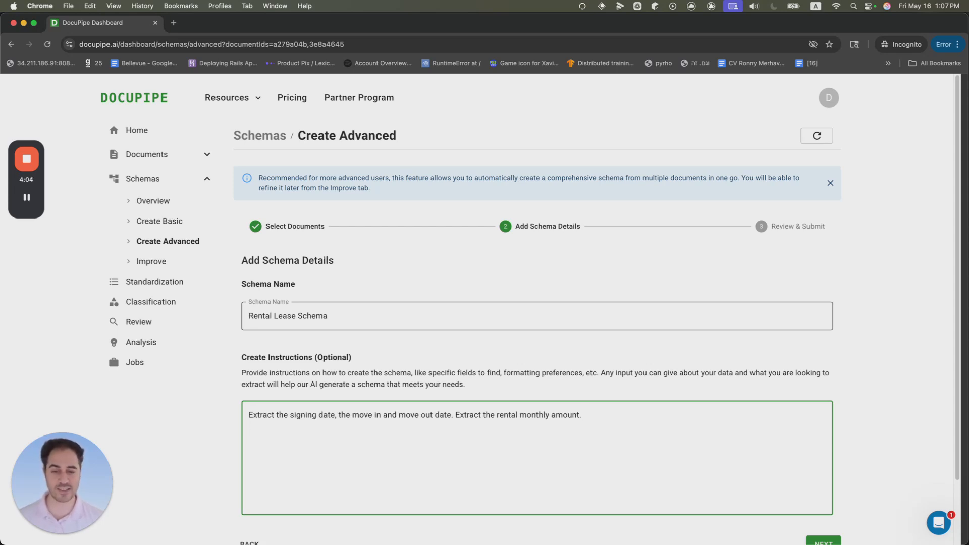
Step: Add a second instruction line: Also, extract the renters information
text(Also, extract the renters information.)
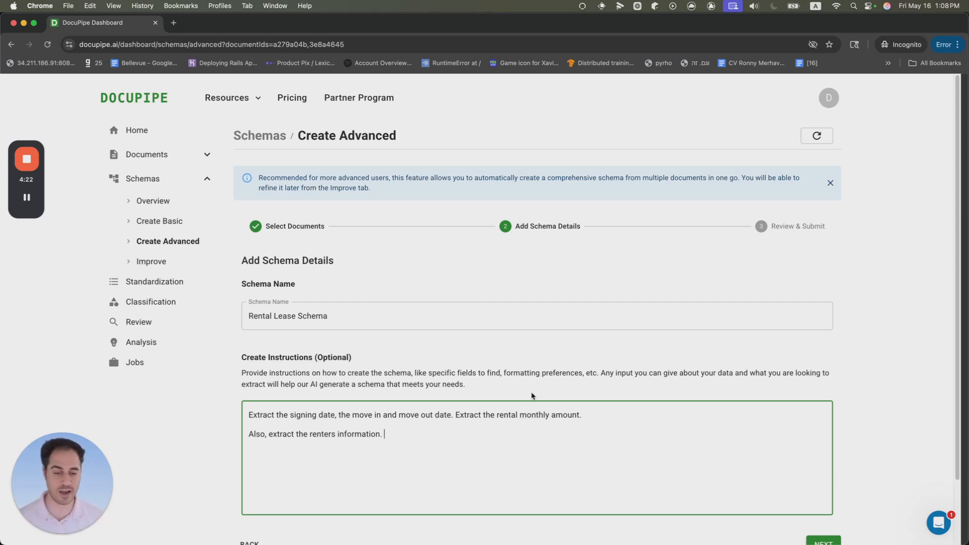
Step: Proceed to the review step and submit the schema generation job
scroll(807, 517, down, 1)
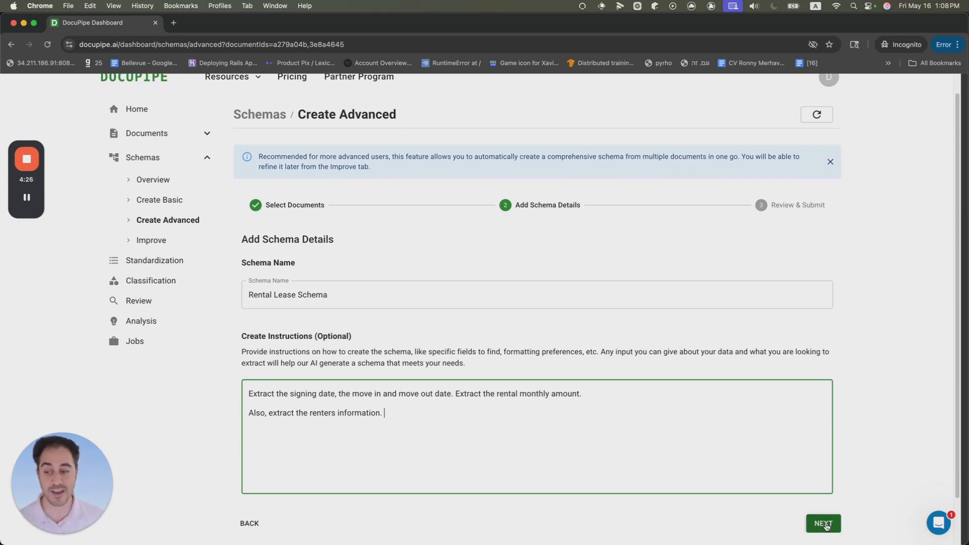
mouse_move(827, 525)
mouse_down()
mouse_move(718, 422)
mouse_move(604, 437)
mouse_move(898, 525)
mouse_up()
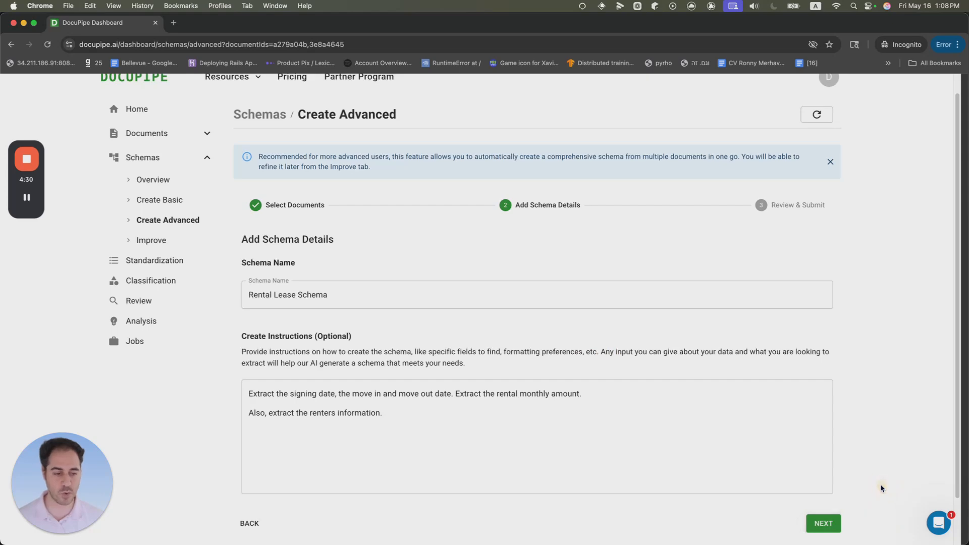
click(807, 523)
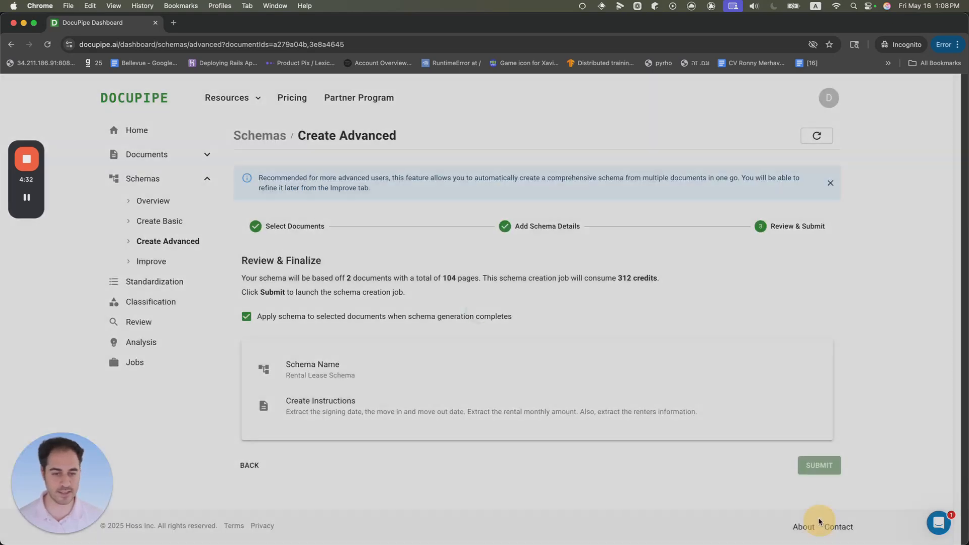
click(820, 464)
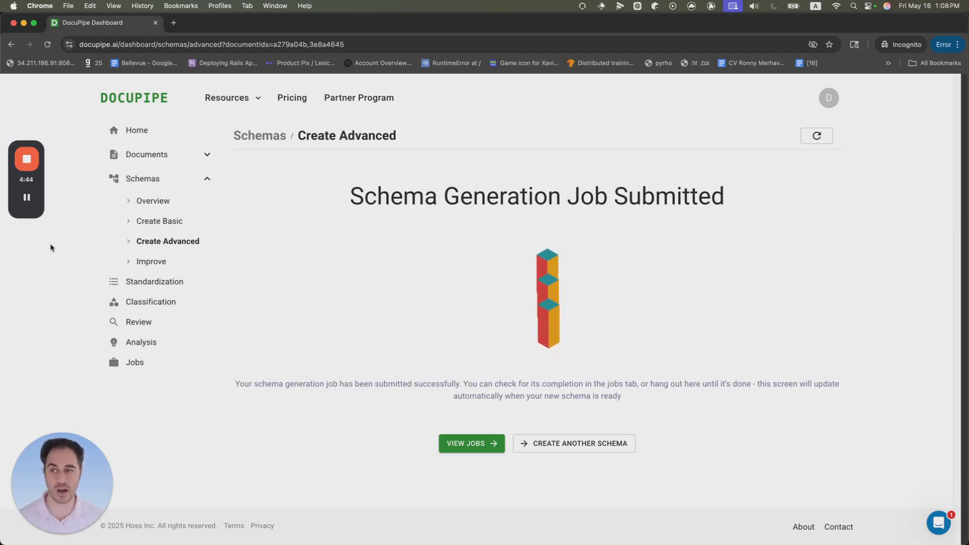
Step: Go to the generated schema and open Rental Lease Schema from the schemas overview
click(26, 197)
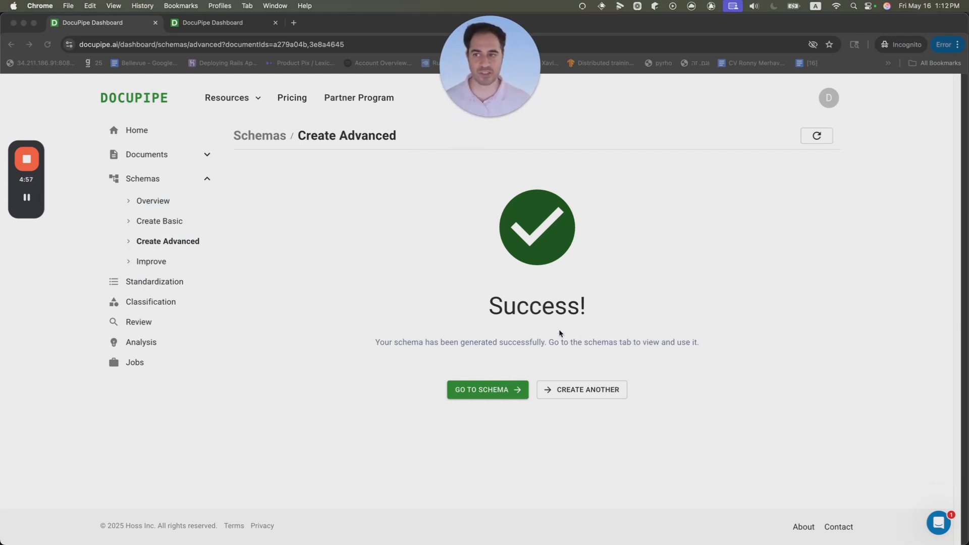
click(506, 347)
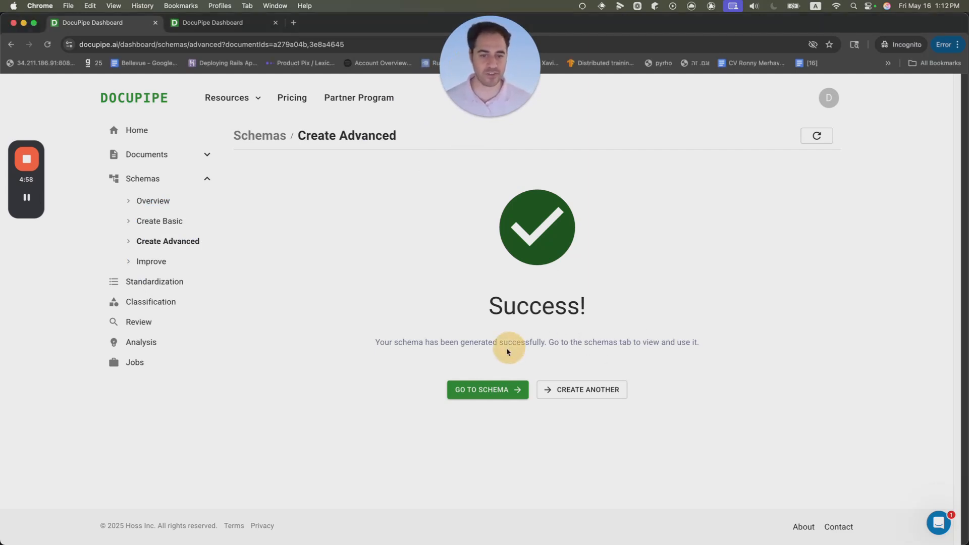
click(515, 390)
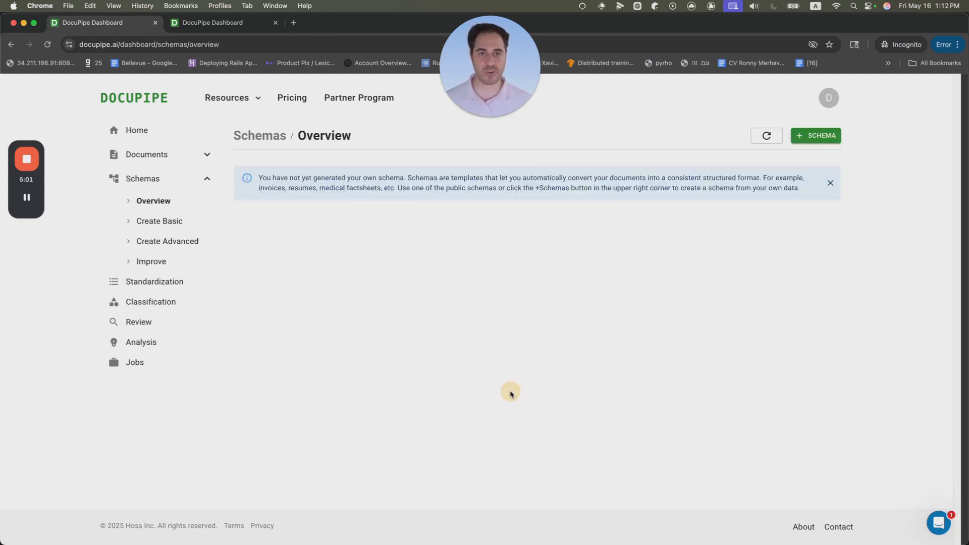
click(332, 286)
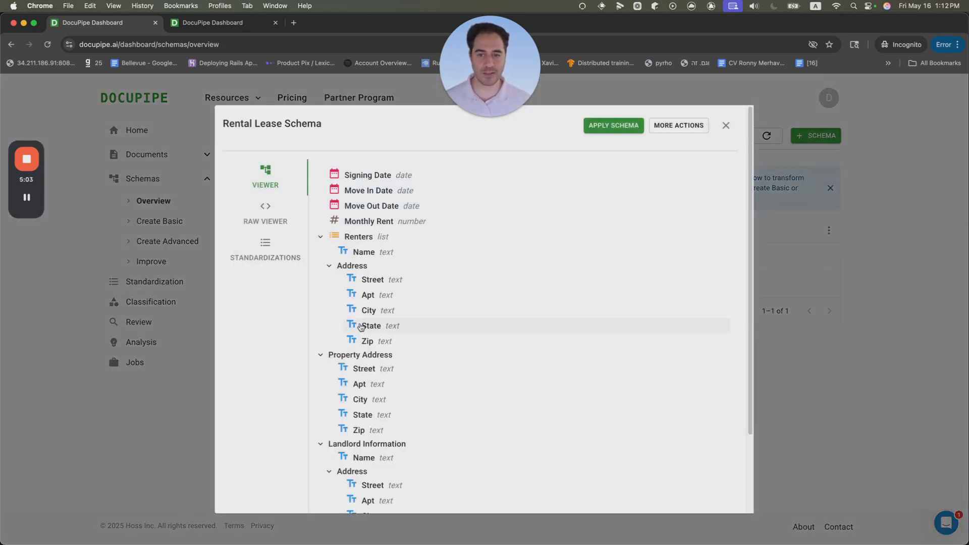
Step: Collapse the Renters, Property Address and Landlord Information groups in the schema viewer
click(320, 237)
click(322, 250)
click(321, 263)
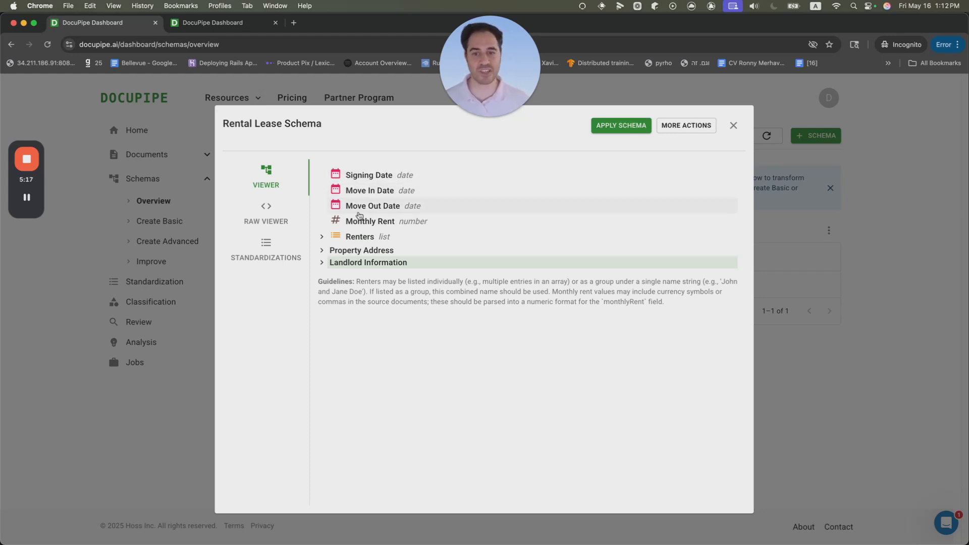
Step: Expand the Renters, Property Address and Landlord Information groups in the schema viewer to review their fields
double_click(413, 221)
click(337, 237)
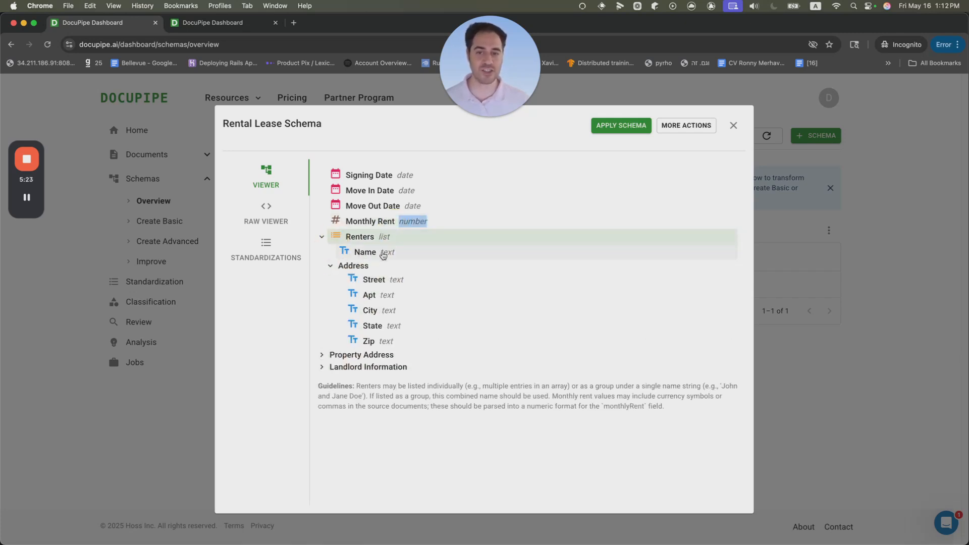
triple_click(368, 254)
click(385, 268)
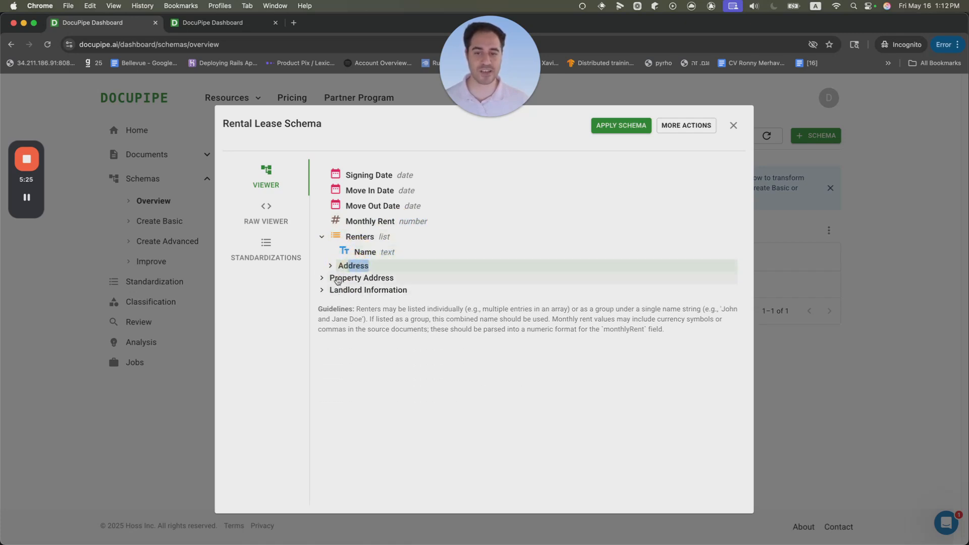
click(342, 278)
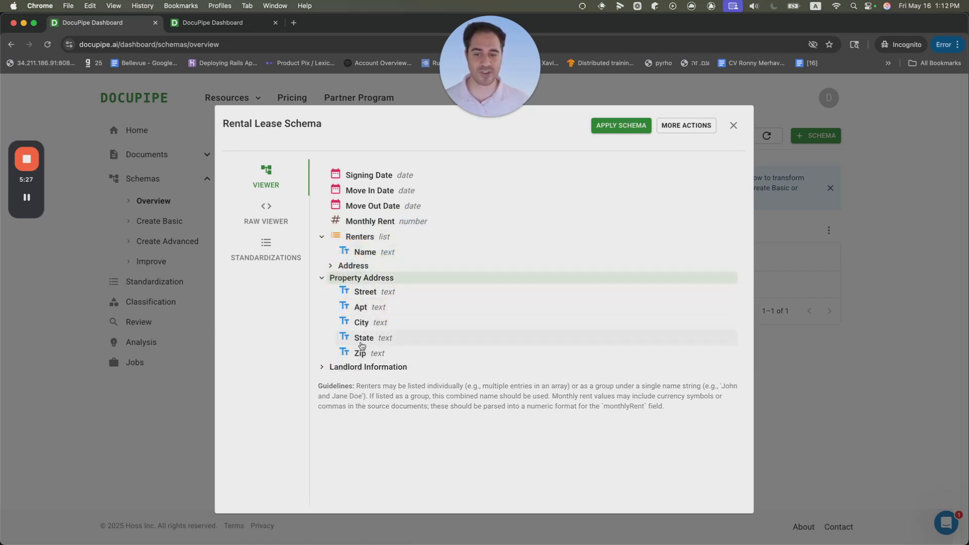
click(378, 367)
scroll(398, 394, down, 1)
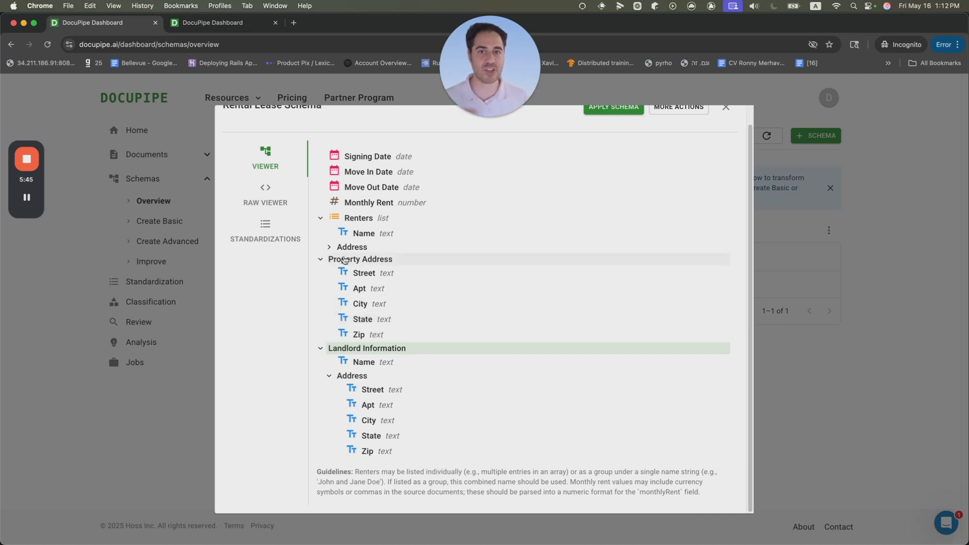
Step: Open the schema's standardizations and inspect the extracted lease_nyc2 values, expanding and collapsing the nested groups
click(281, 236)
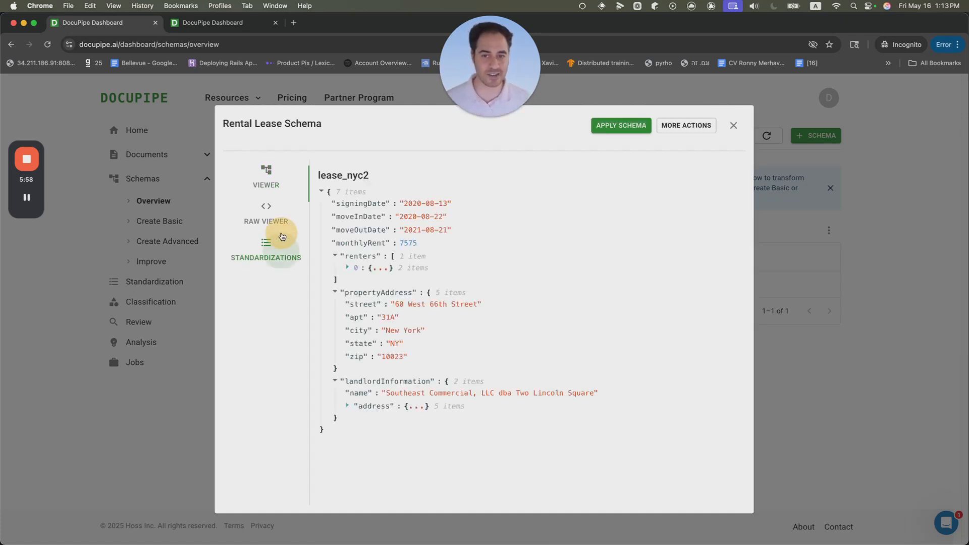
click(330, 191)
click(328, 192)
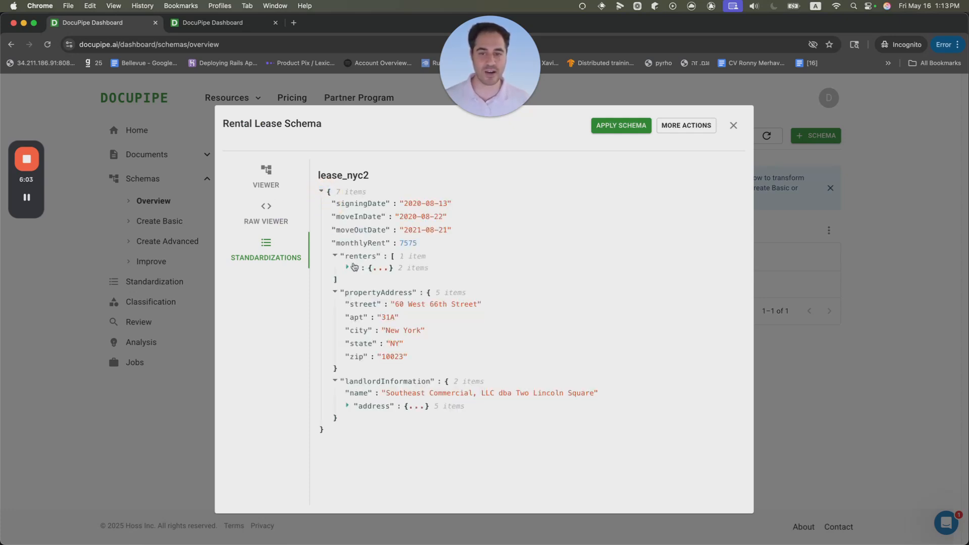
click(339, 257)
click(334, 270)
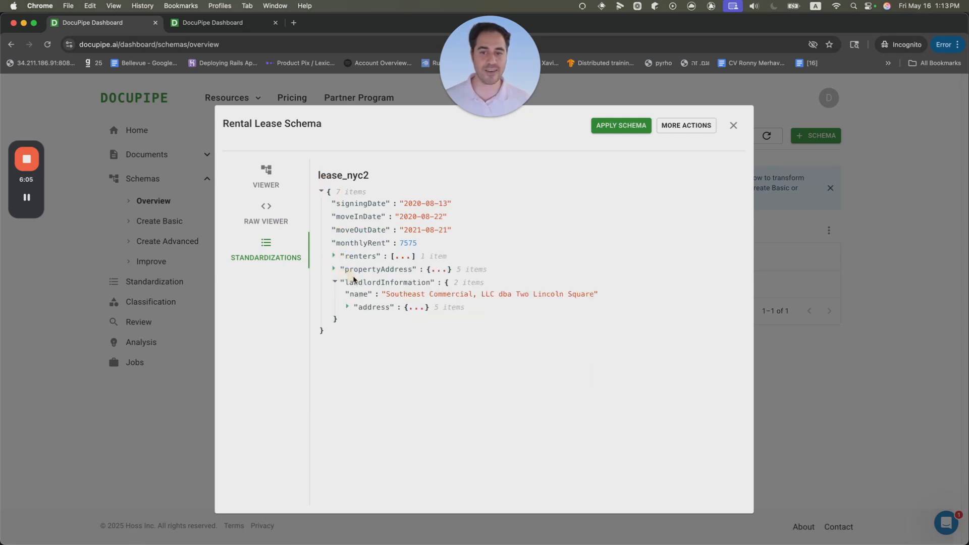
drag(416, 243, 396, 243)
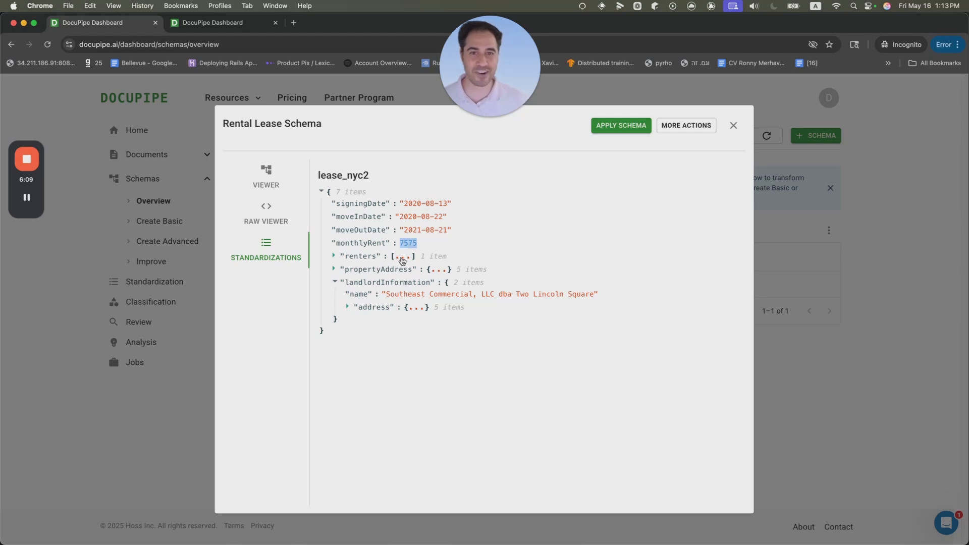
click(438, 269)
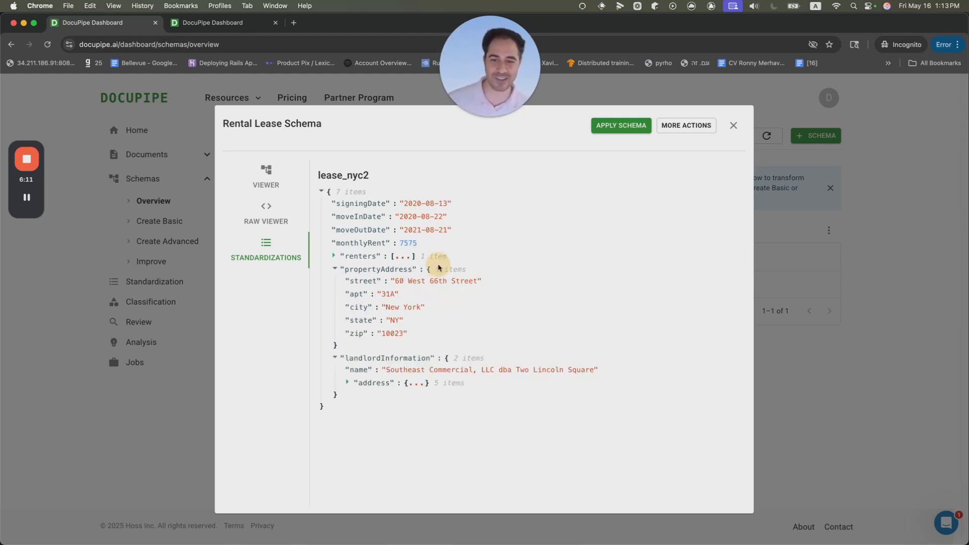
click(337, 271)
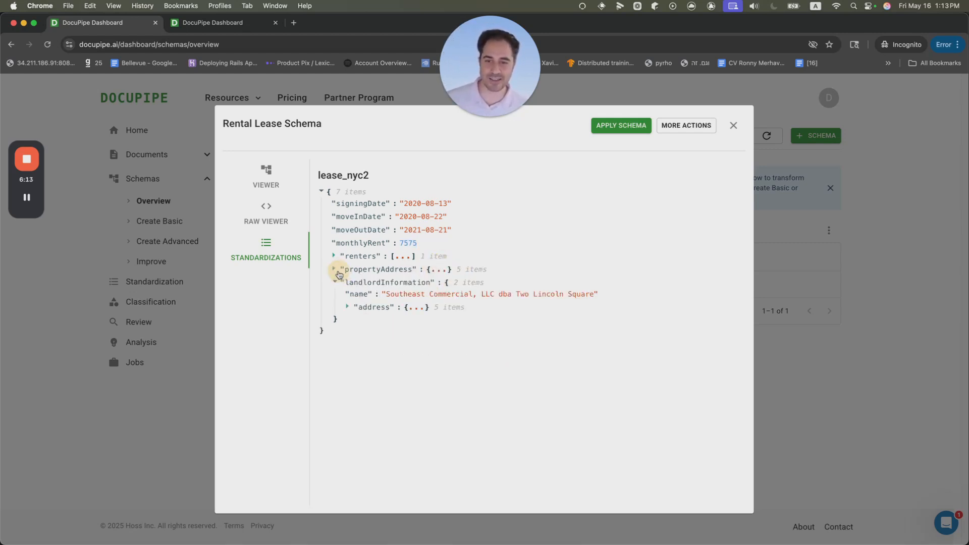
click(410, 305)
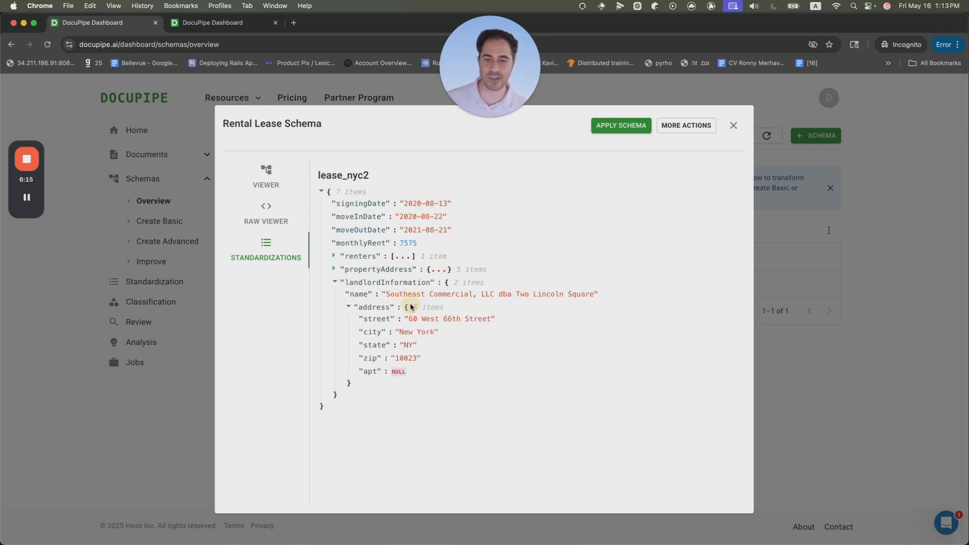
Step: Close the schema dialog, go to the Standardization page and refresh the list
click(51, 372)
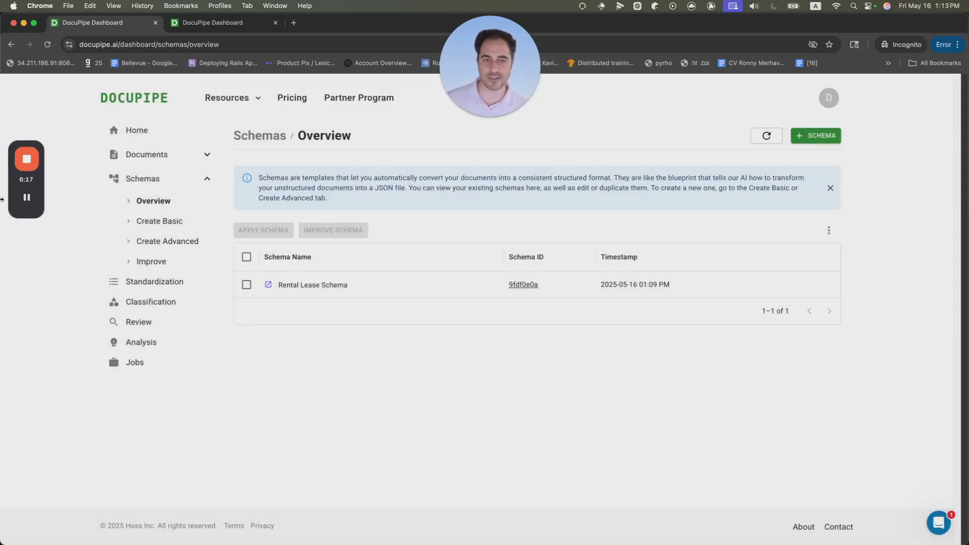
click(154, 281)
click(756, 135)
click(756, 135)
click(743, 143)
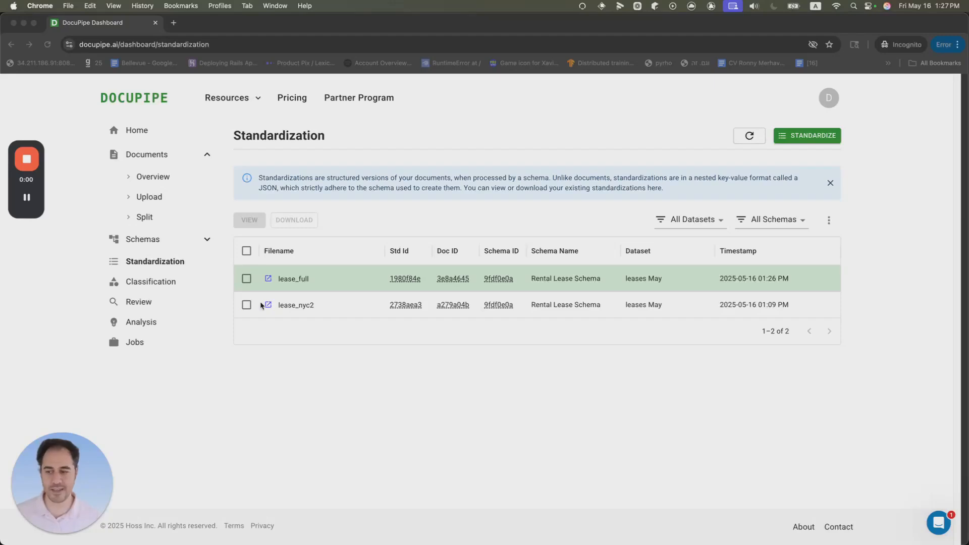
Step: Open the lease_full standardization and inspect its extracted fields, expanding and collapsing the renters and address groups
click(285, 279)
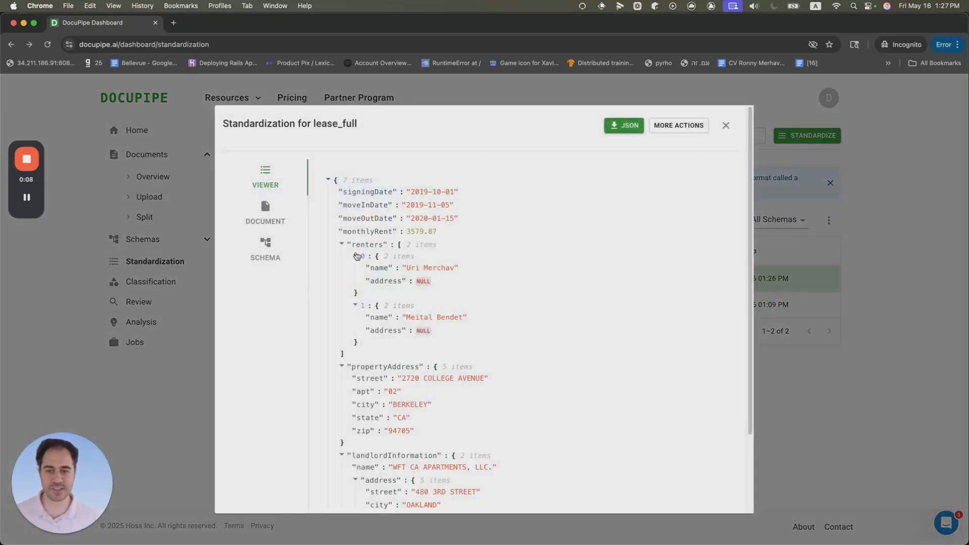
click(341, 244)
drag(340, 192, 487, 232)
click(486, 232)
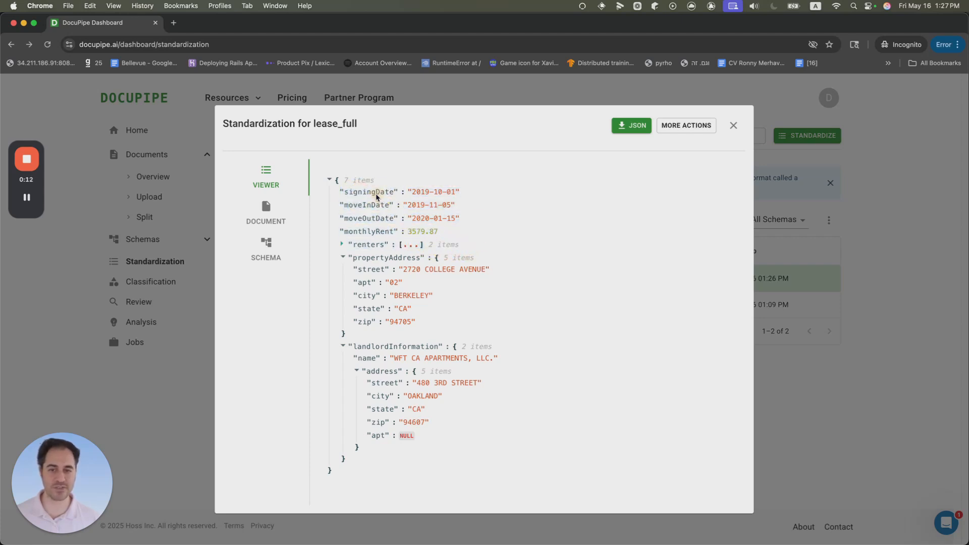
drag(351, 219, 454, 232)
click(405, 245)
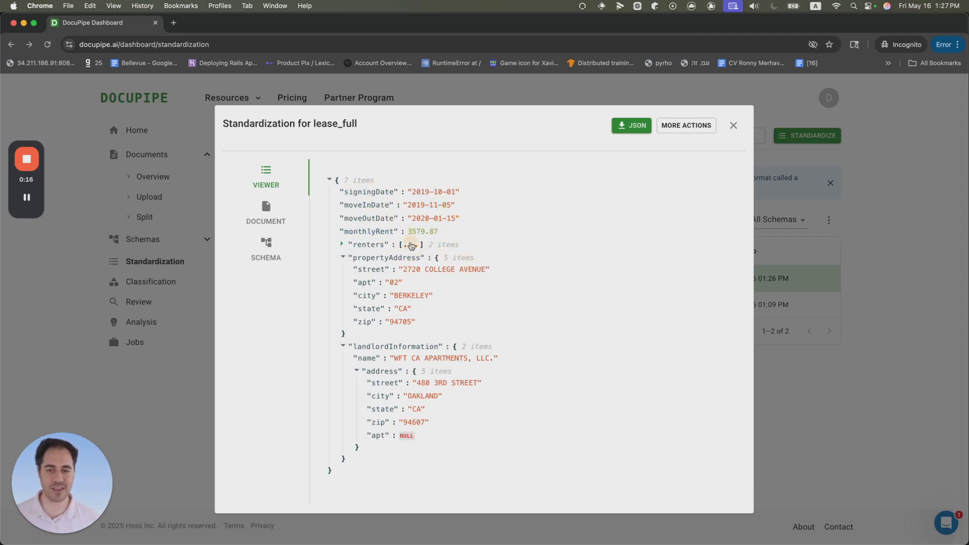
click(356, 256)
click(358, 269)
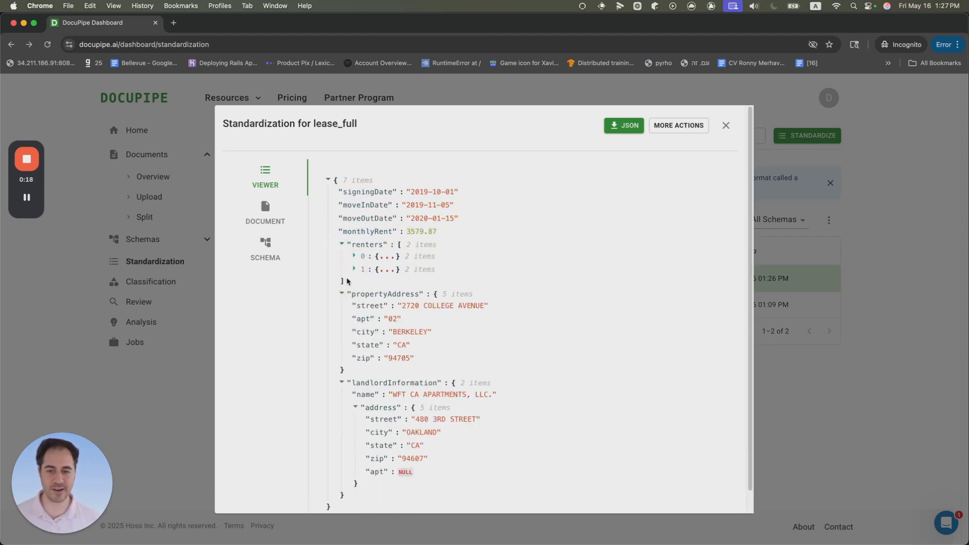
click(341, 293)
click(357, 256)
click(379, 306)
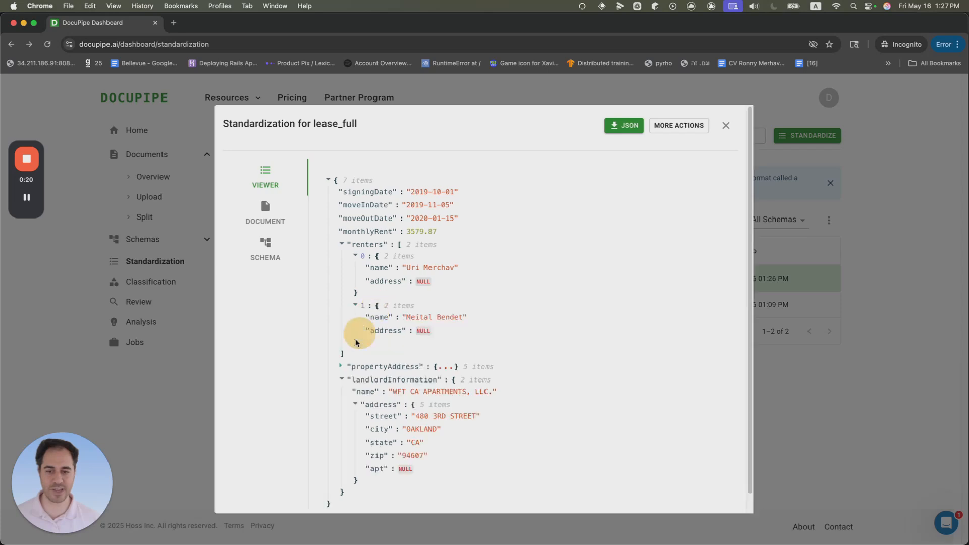
click(344, 244)
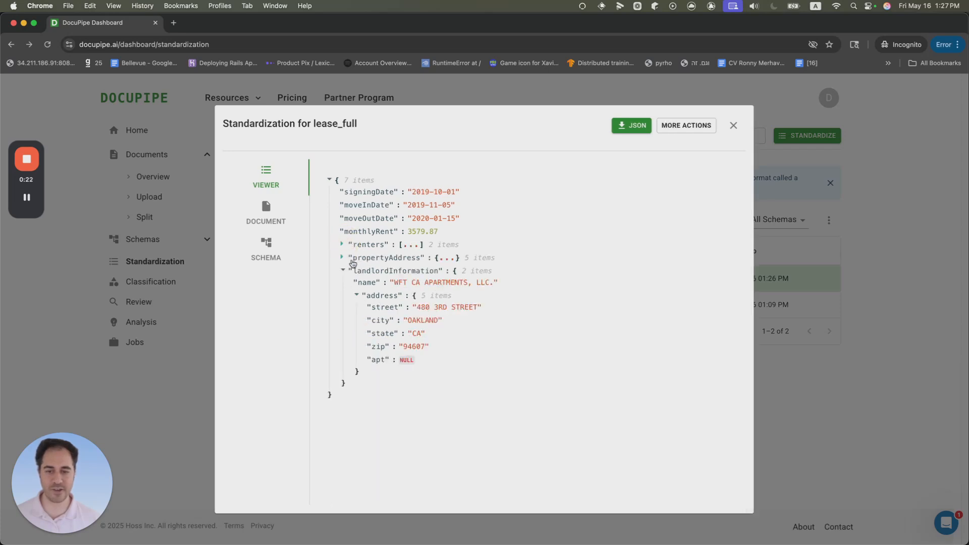
click(348, 258)
drag(352, 346, 465, 480)
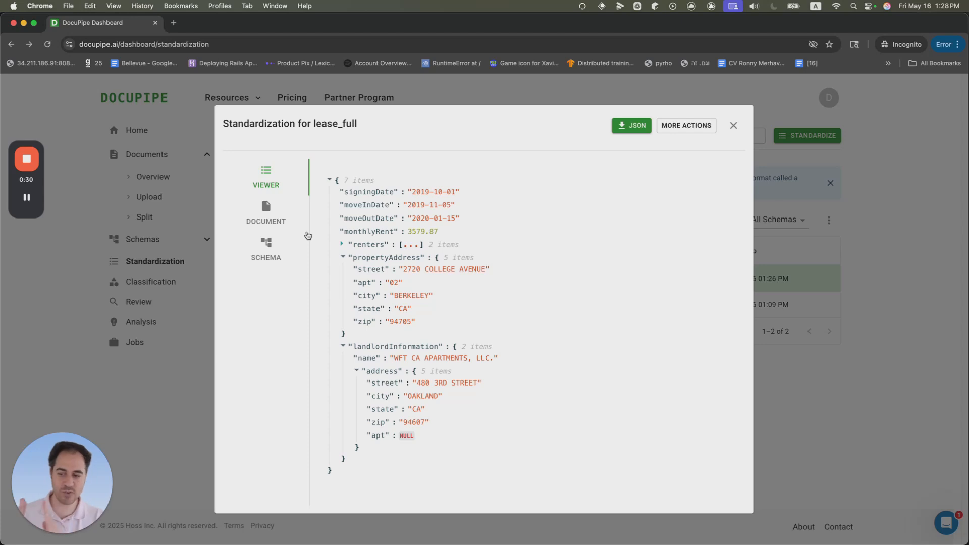
Step: Switch to the standardization's schema view to compare its fields, then return to the data viewer
click(266, 245)
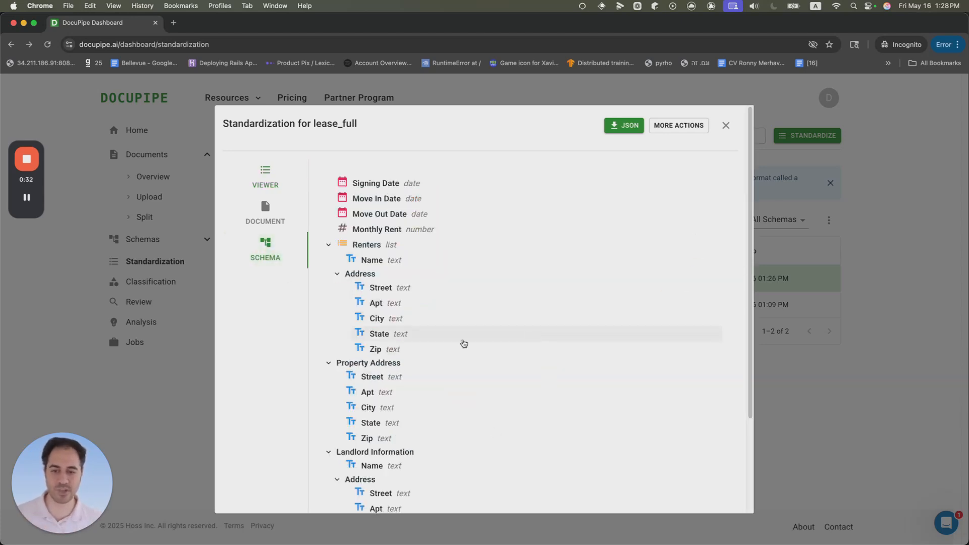
scroll(474, 353, down, 5)
scroll(469, 380, up, 5)
click(265, 177)
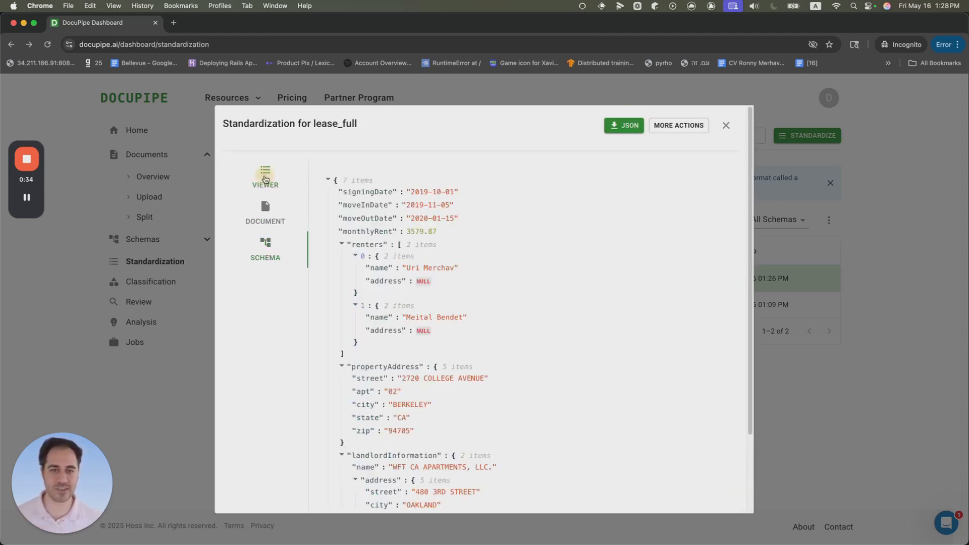
Step: Download the lease_full standardization as a JSON file named lease_full
click(624, 125)
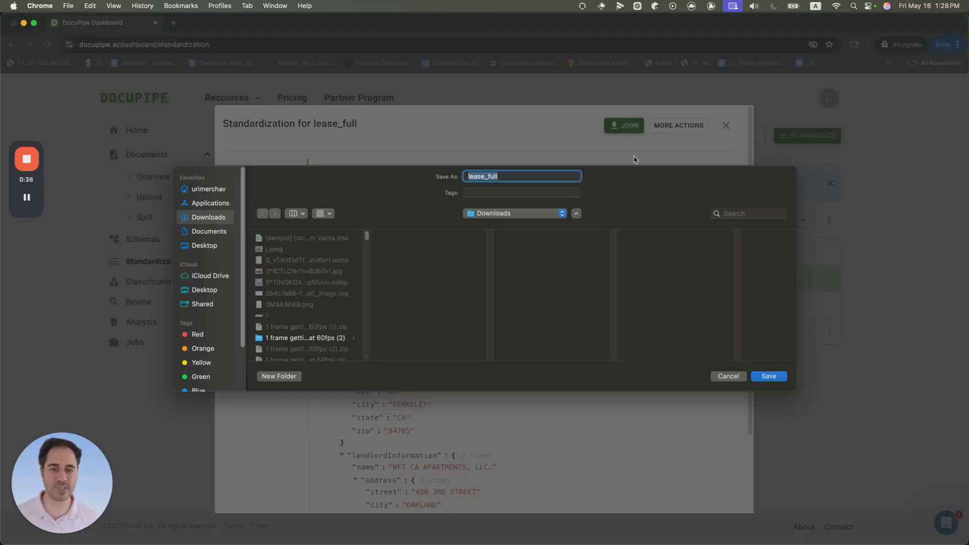
click(781, 376)
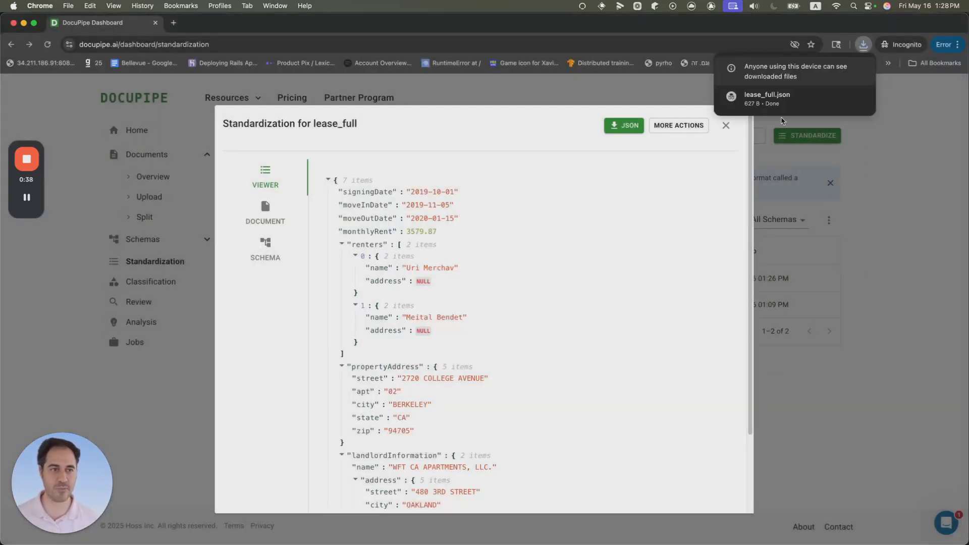
Step: Open the downloaded lease_full.json in Xcode, review its contents, then close it and return to the browser
click(767, 99)
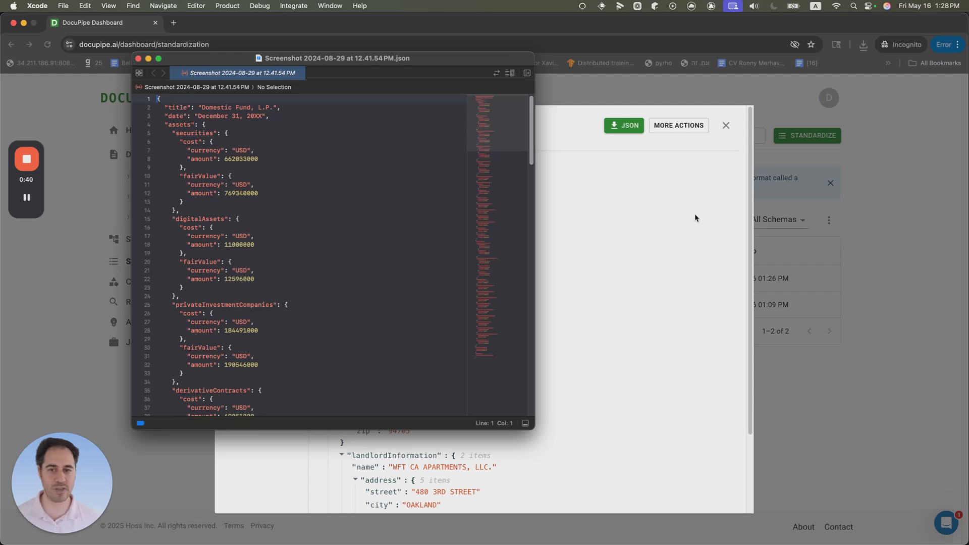
drag(278, 120, 303, 356)
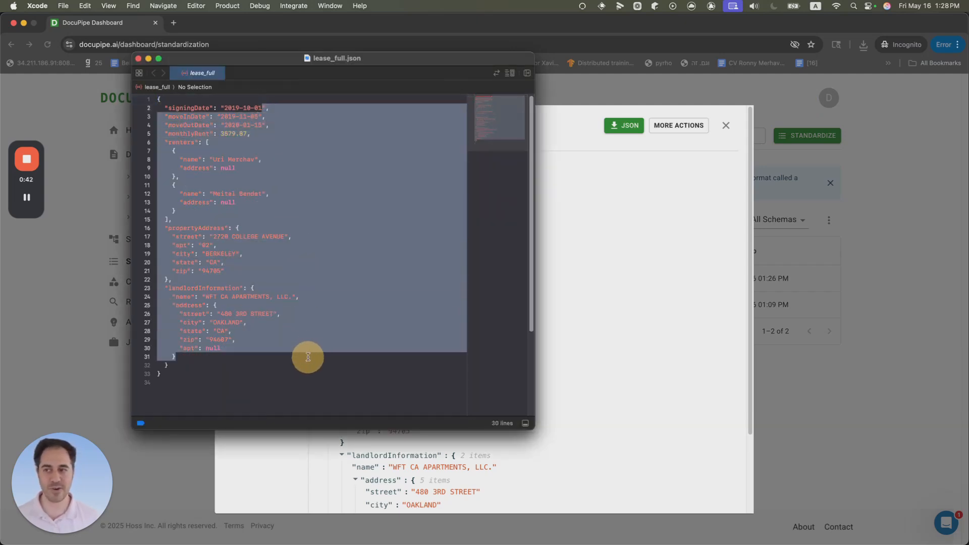
click(304, 337)
double_click(183, 108)
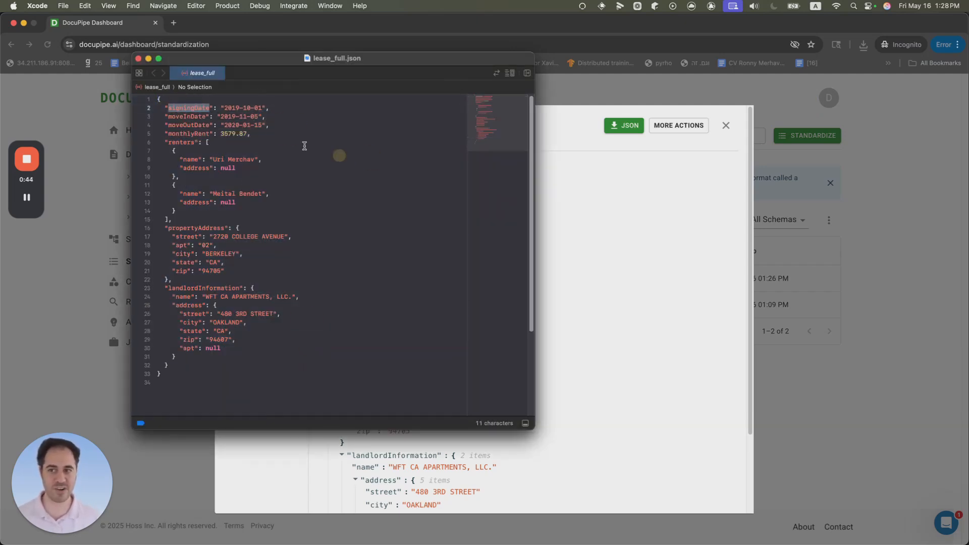
click(188, 113)
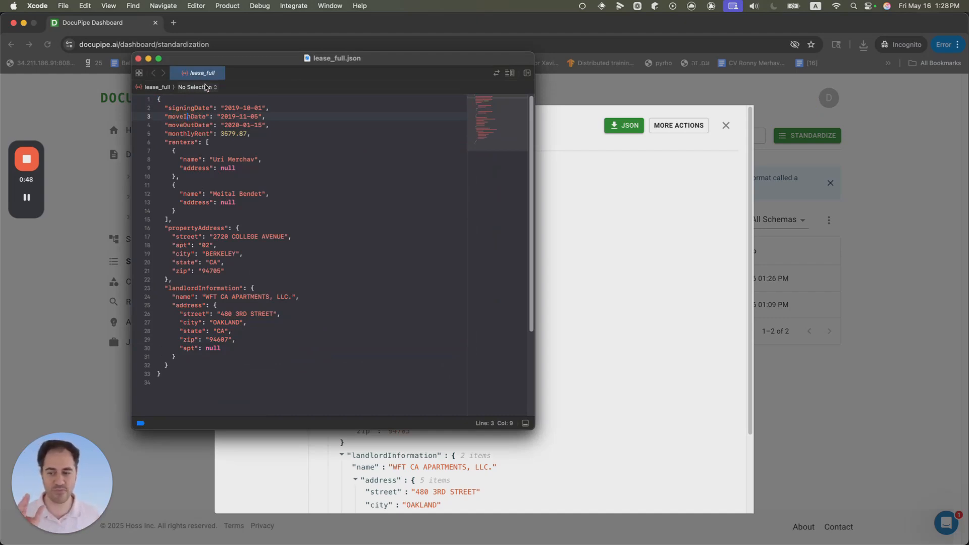
click(183, 108)
click(255, 106)
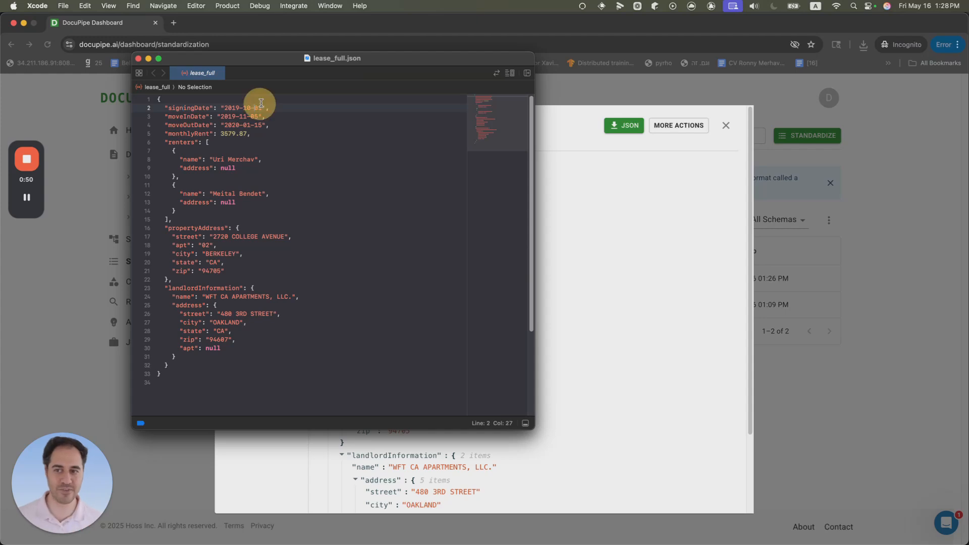
drag(281, 134, 282, 126)
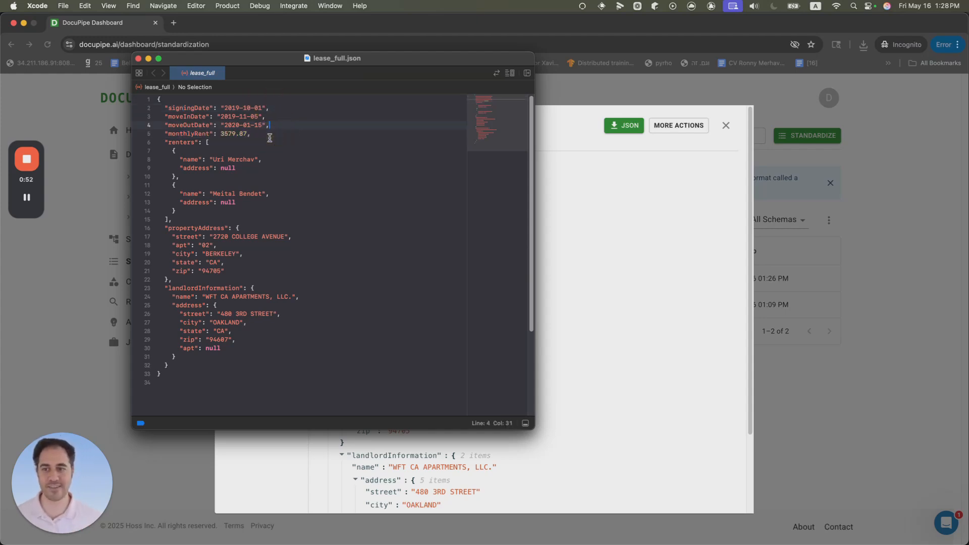
click(270, 126)
click(139, 59)
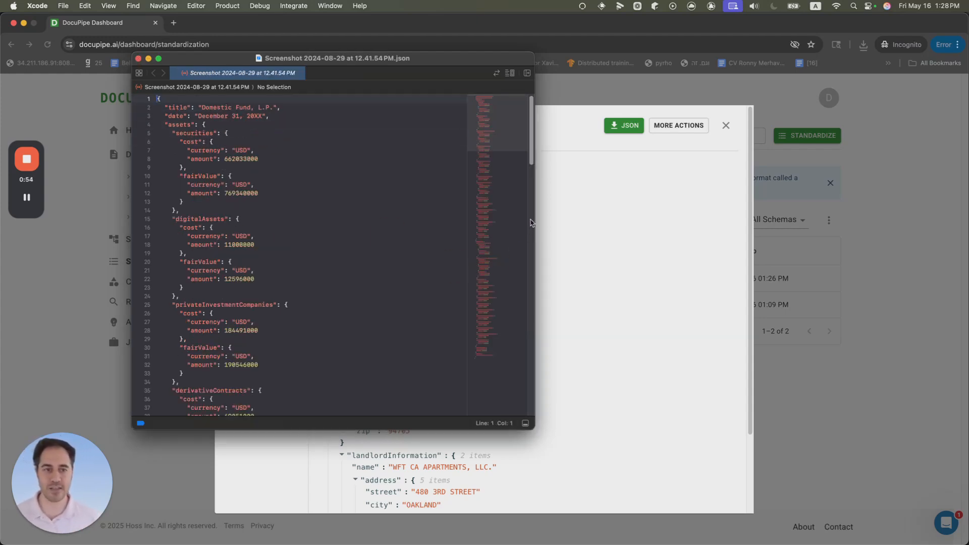
click(568, 190)
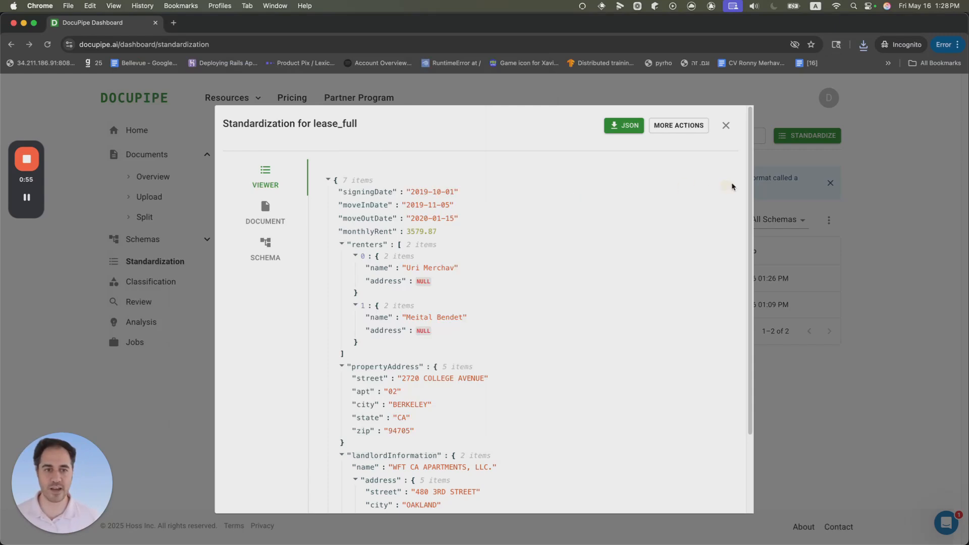
Step: Close the standardization viewer and download the lease_full standardization as an Excel file named lease_full
click(726, 126)
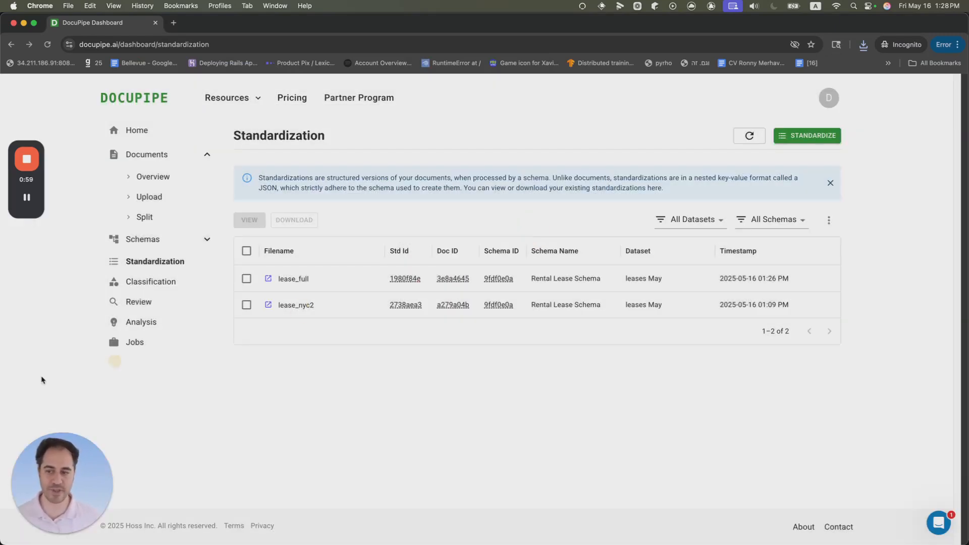
click(151, 265)
click(246, 278)
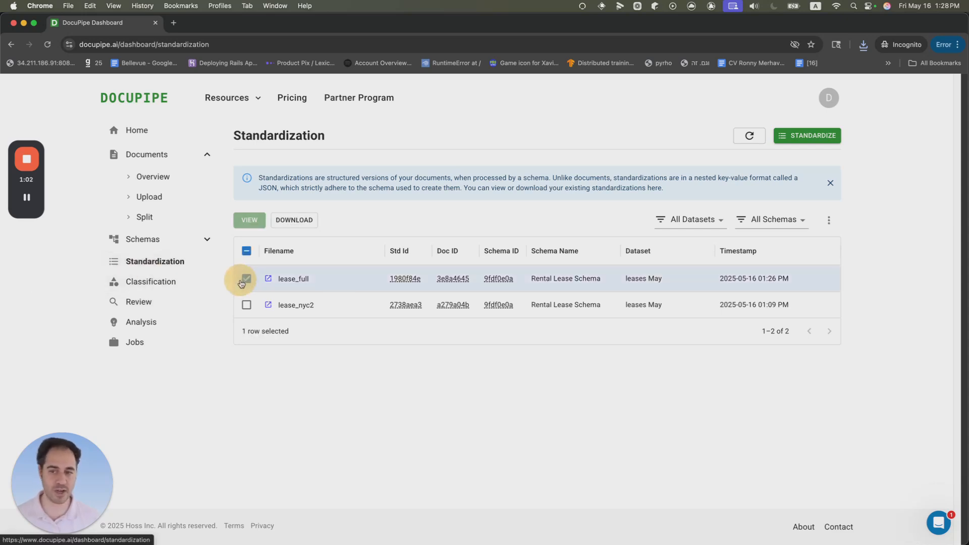
click(285, 224)
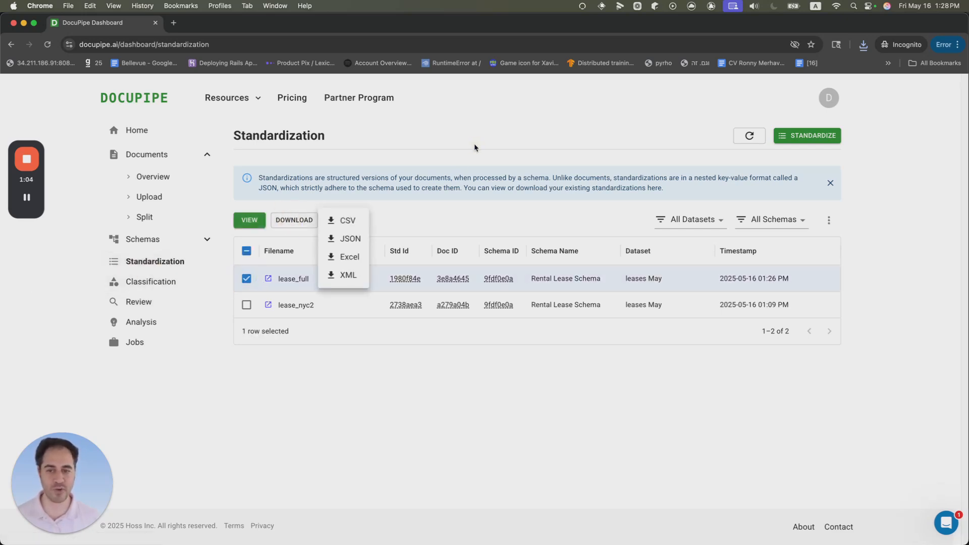
click(277, 244)
click(295, 221)
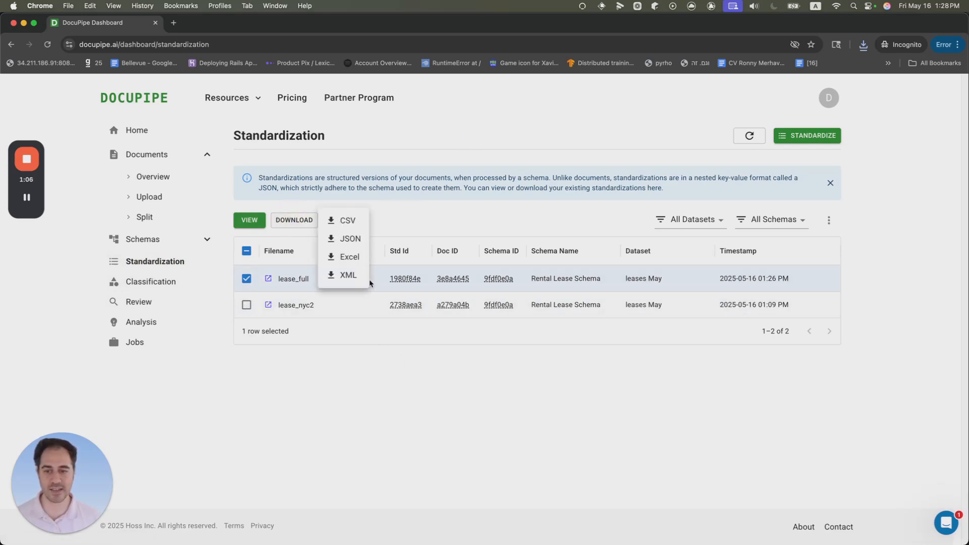
click(353, 262)
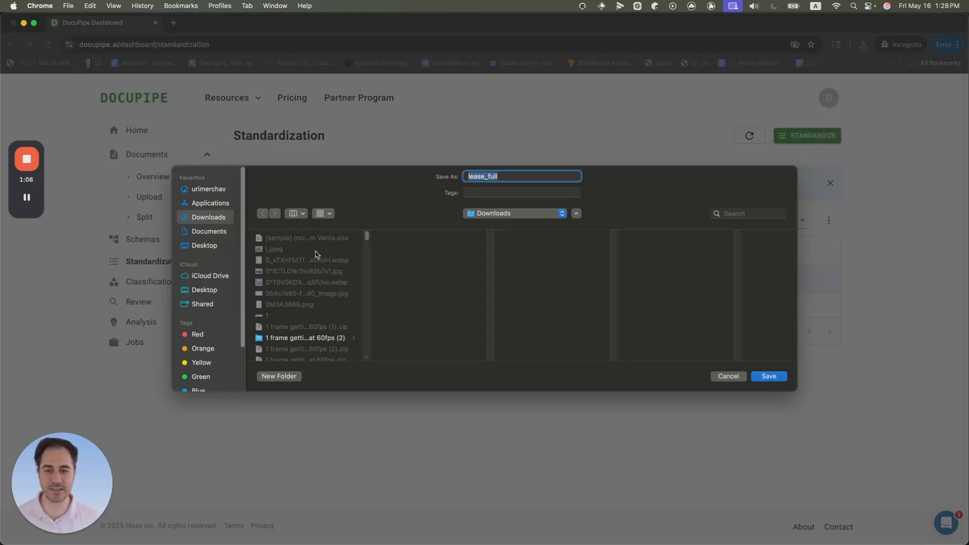
click(777, 379)
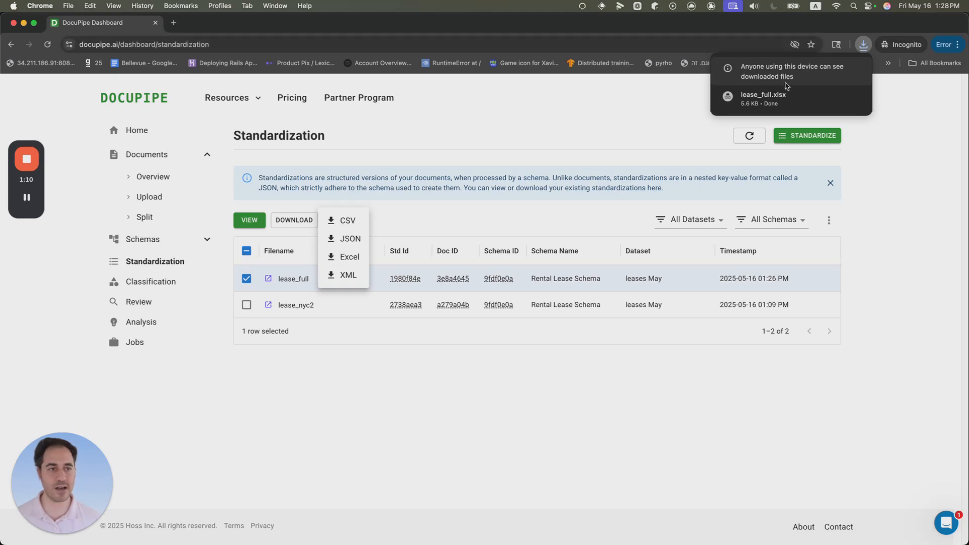
Step: Open the downloaded lease_full.xlsx in Numbers and widen column A of the main sheet to read the field names
click(757, 102)
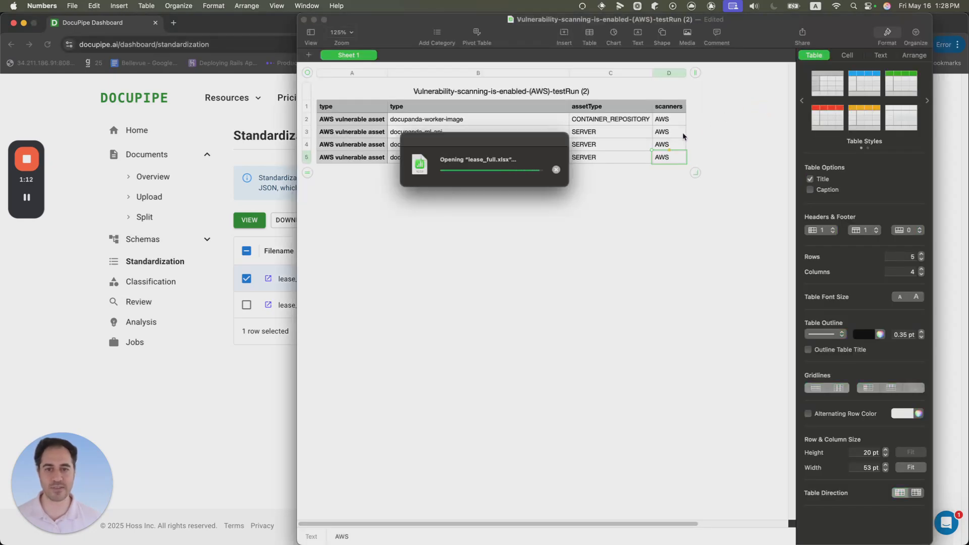
click(262, 87)
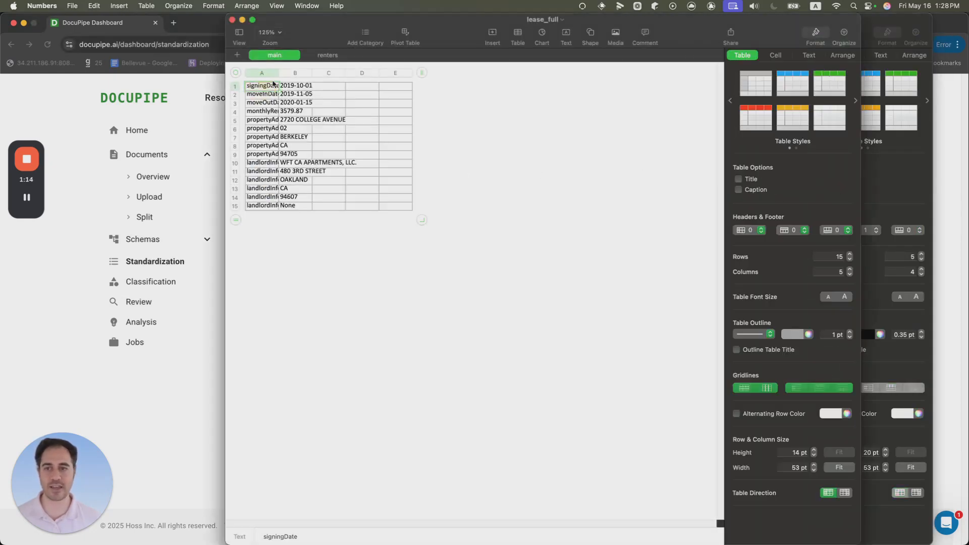
drag(279, 73, 354, 72)
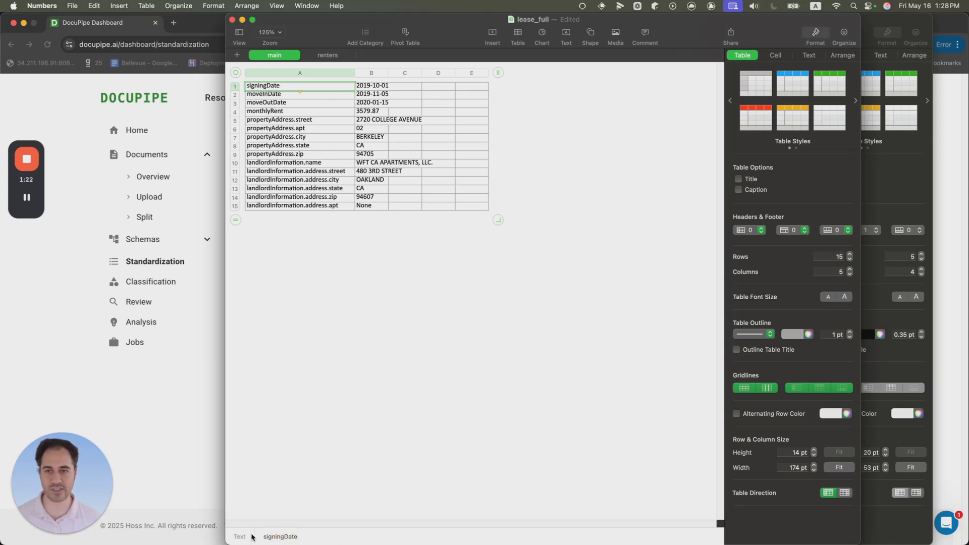
click(328, 162)
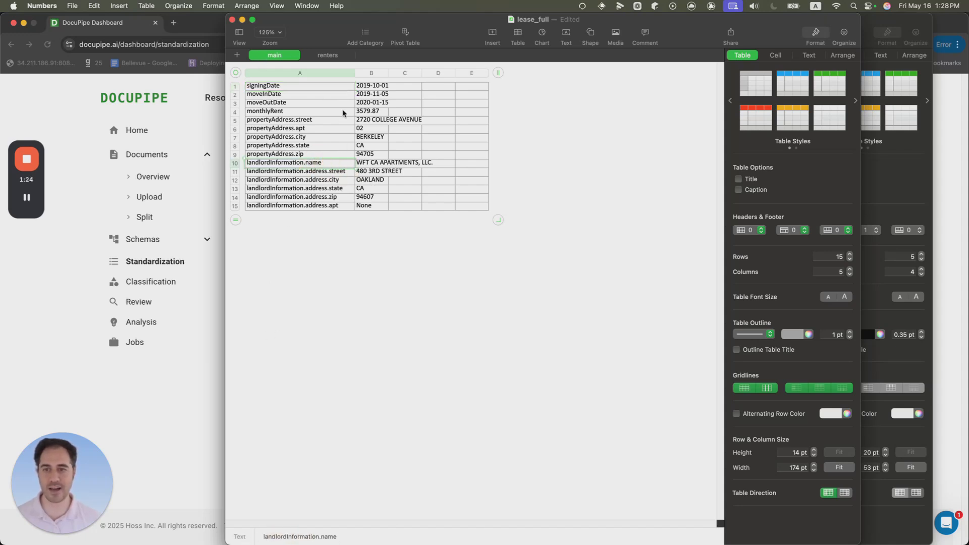
Step: Switch to the renters sheet to review its name and address rows, then close the spreadsheet
click(326, 57)
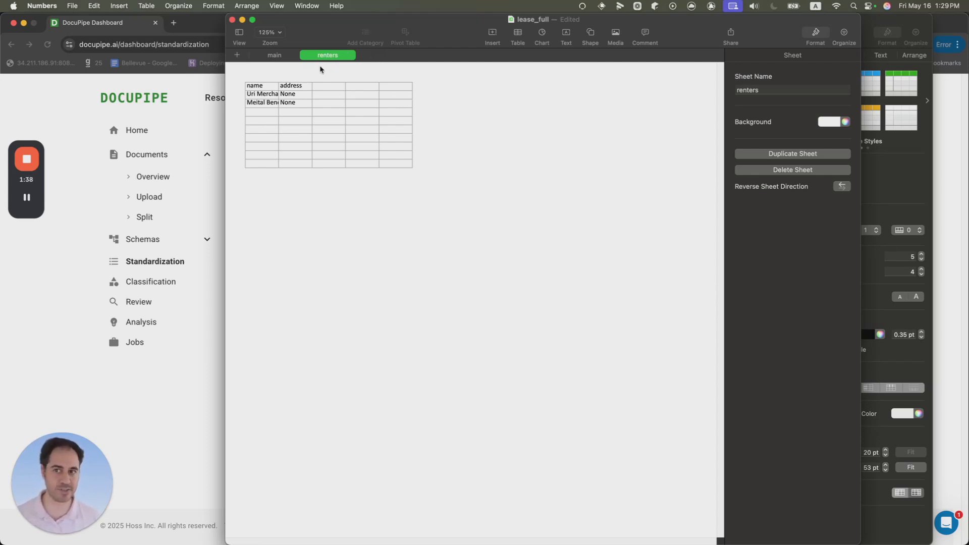
click(286, 71)
click(292, 86)
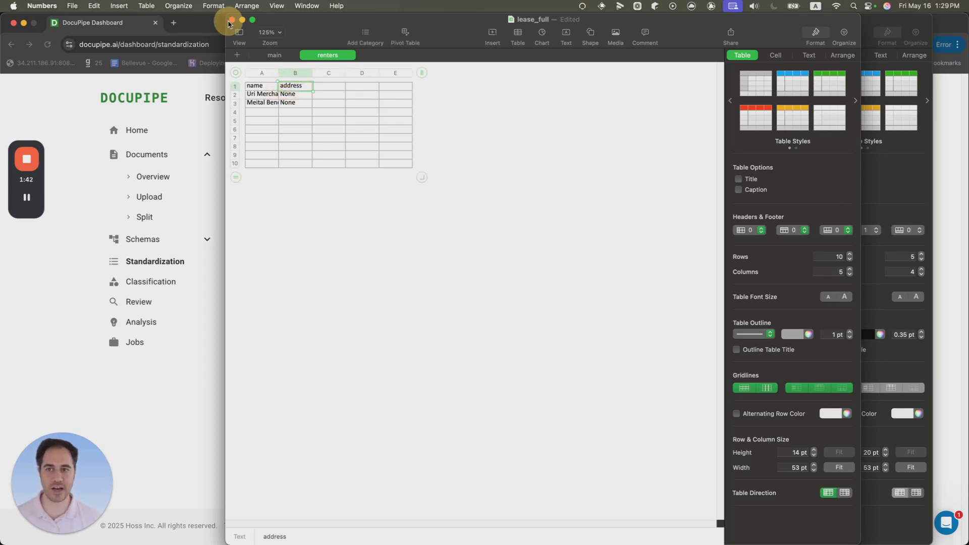
click(182, 353)
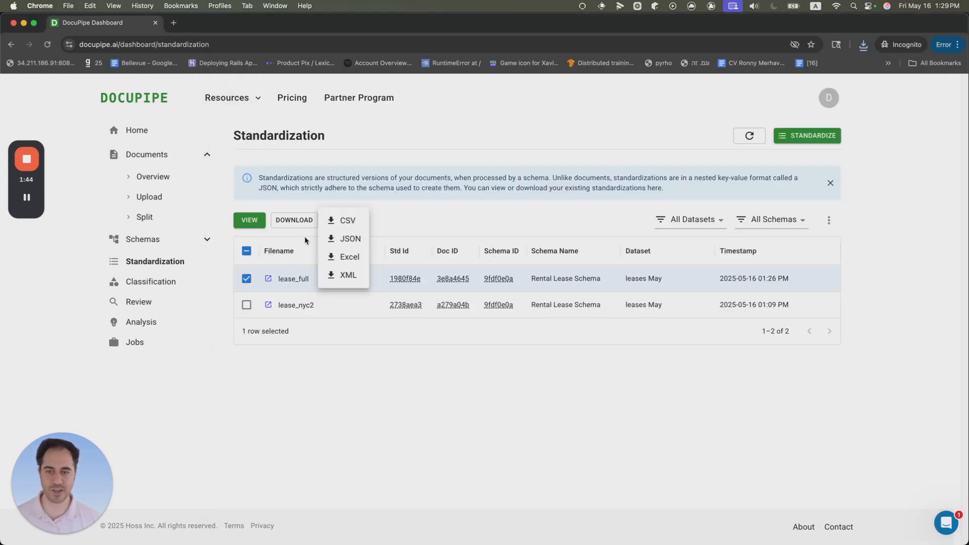
Step: Close the download format menu and deselect the lease_full standardization
click(308, 220)
click(307, 220)
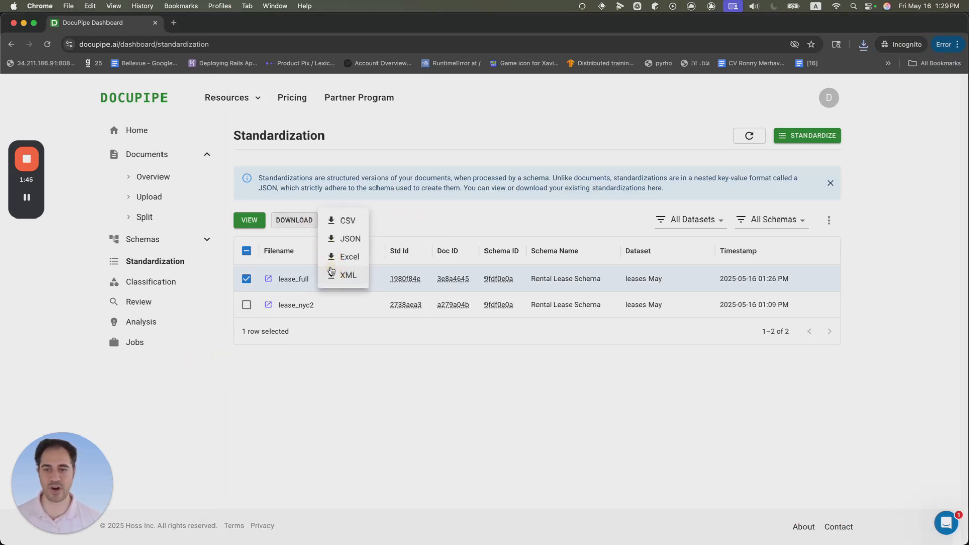
click(353, 236)
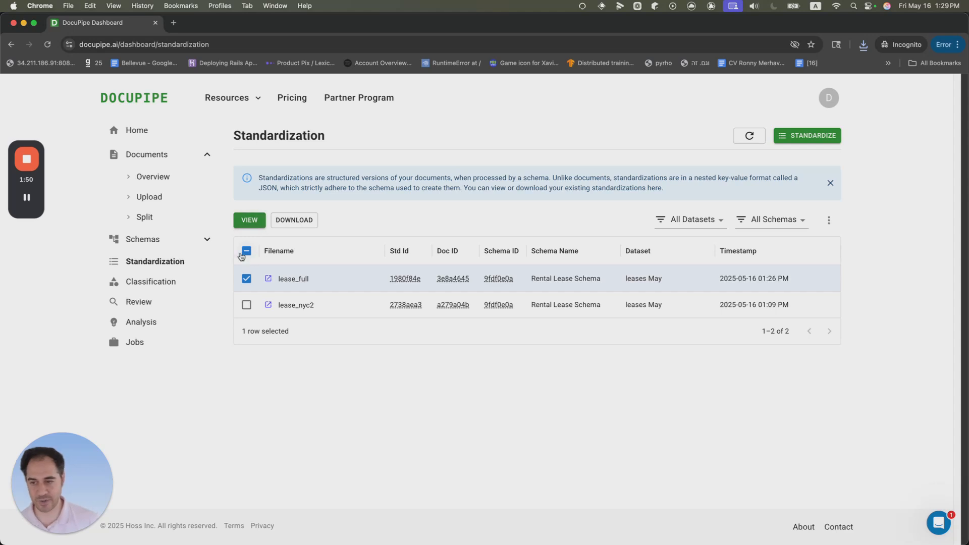
click(246, 278)
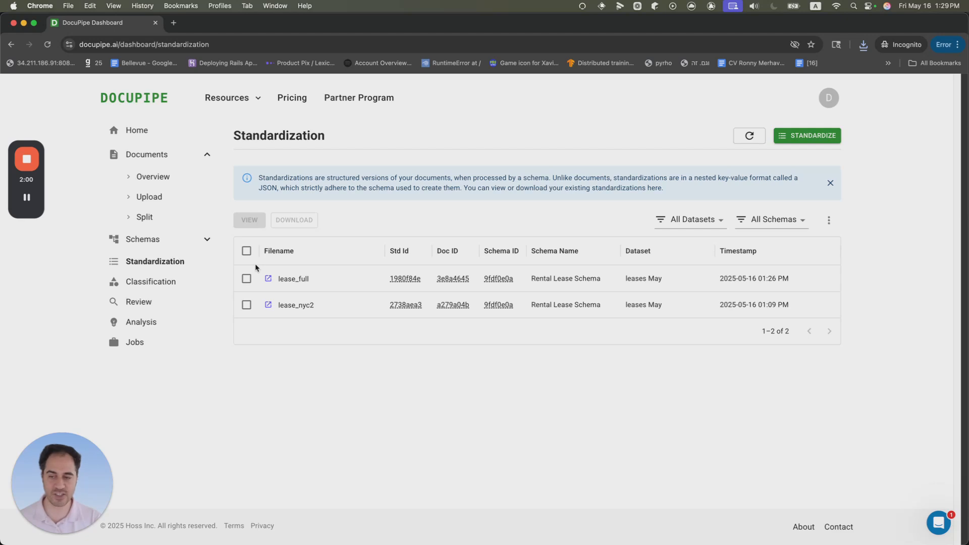
Step: Open the Help Center from the Resources menu
click(253, 97)
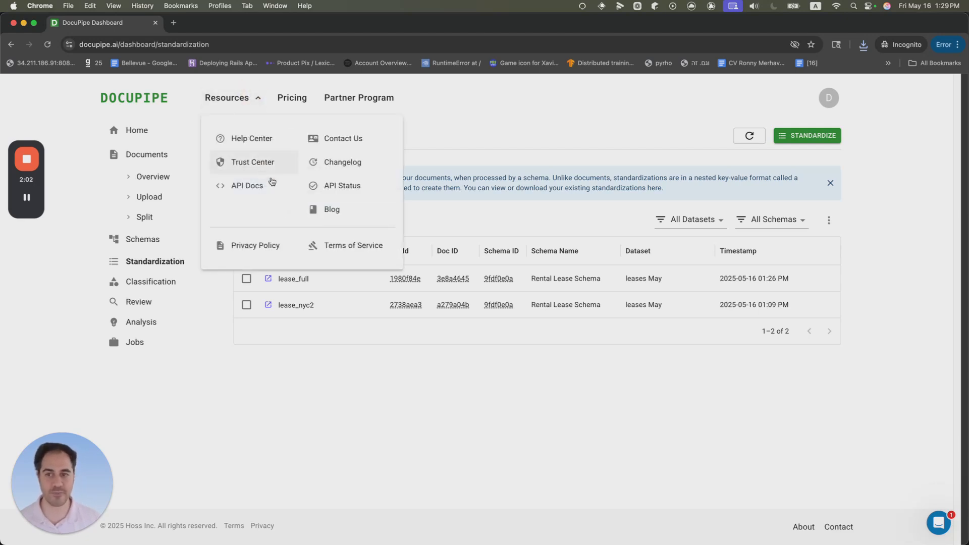
click(555, 476)
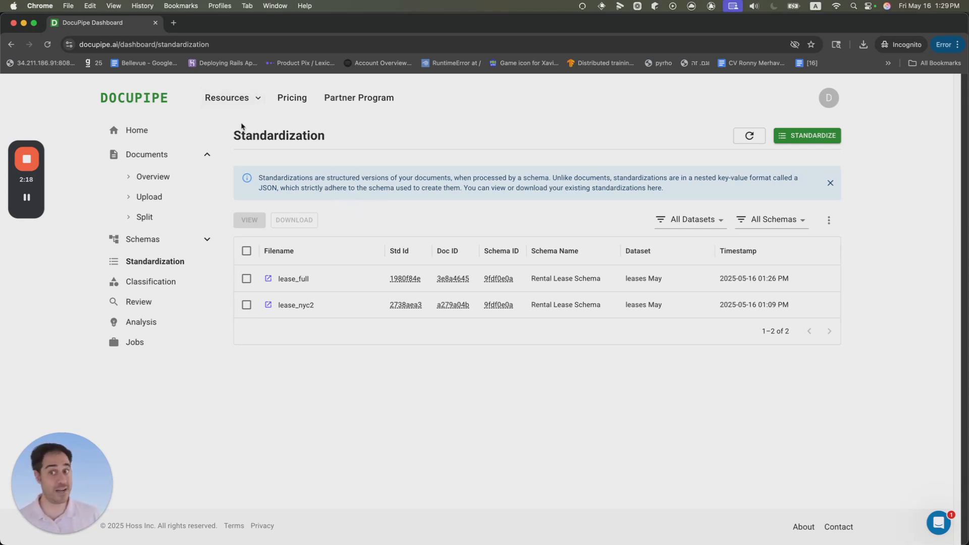
click(257, 98)
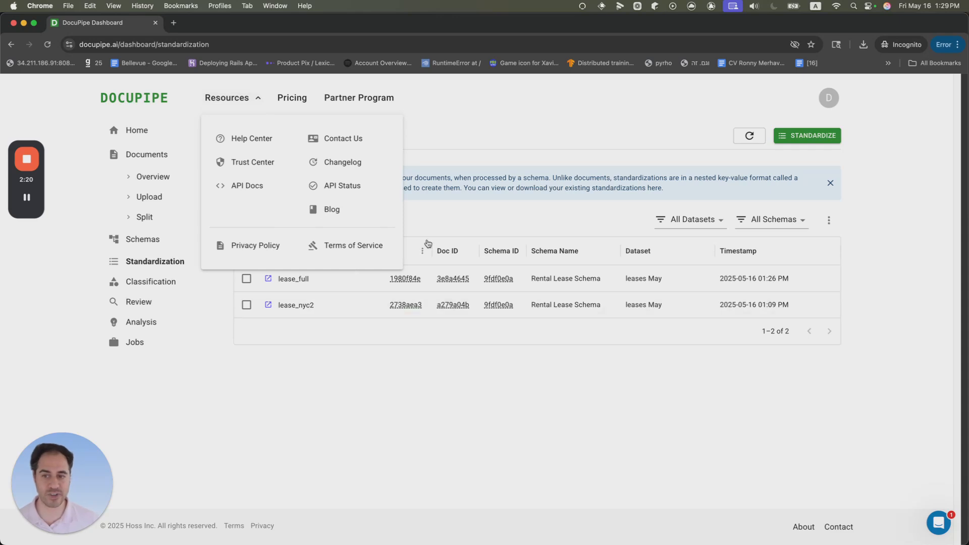
click(499, 187)
click(243, 97)
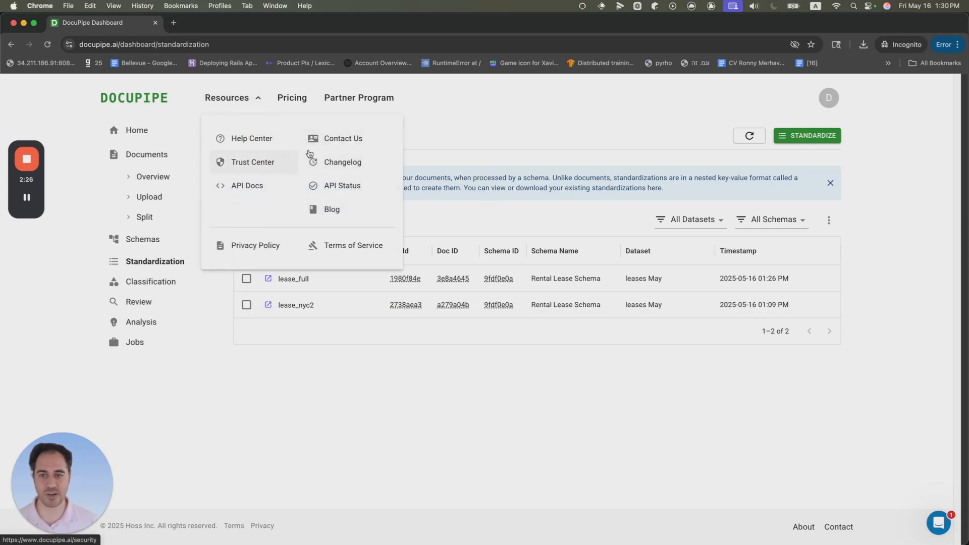
click(263, 142)
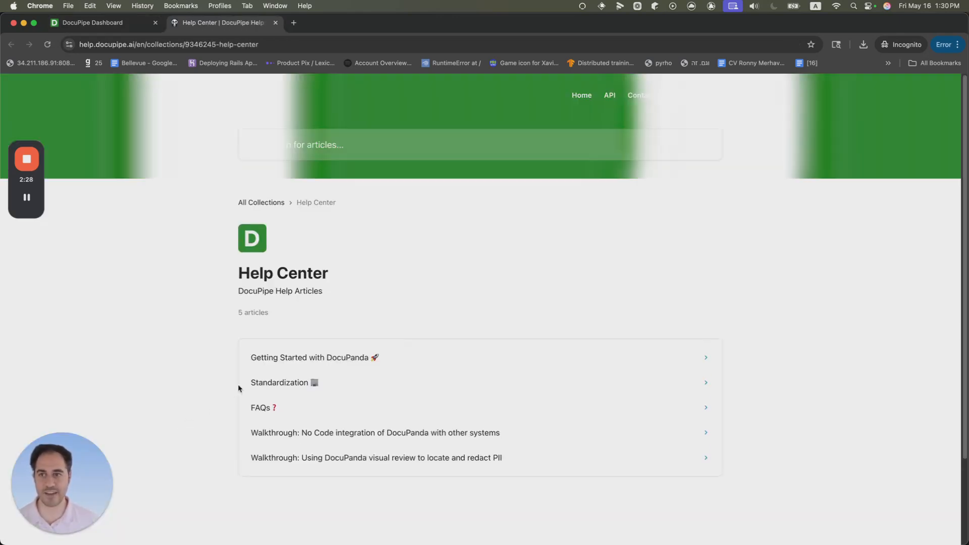
Step: Open the Walkthrough: No Code integration of DocuPanda with other systems article and read through it
scroll(283, 379, down, 1)
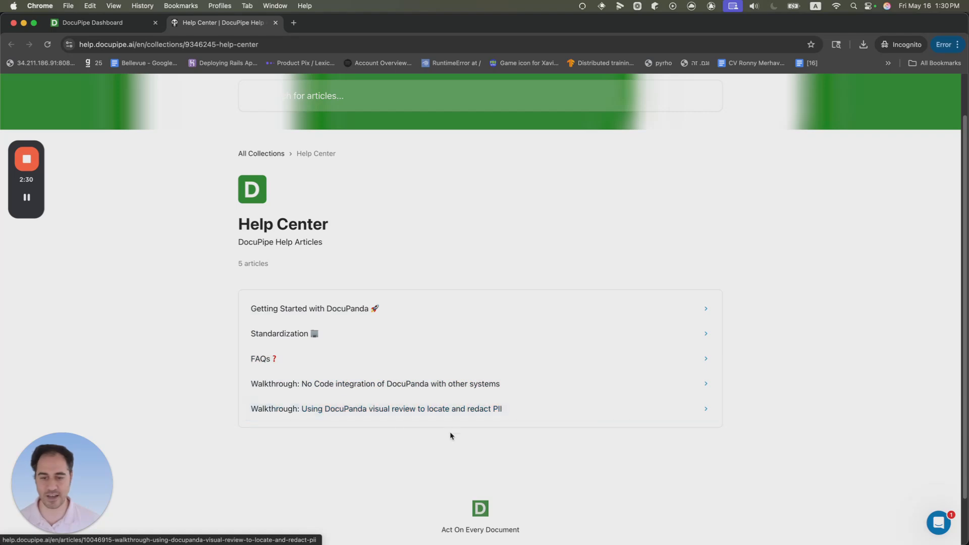
click(472, 387)
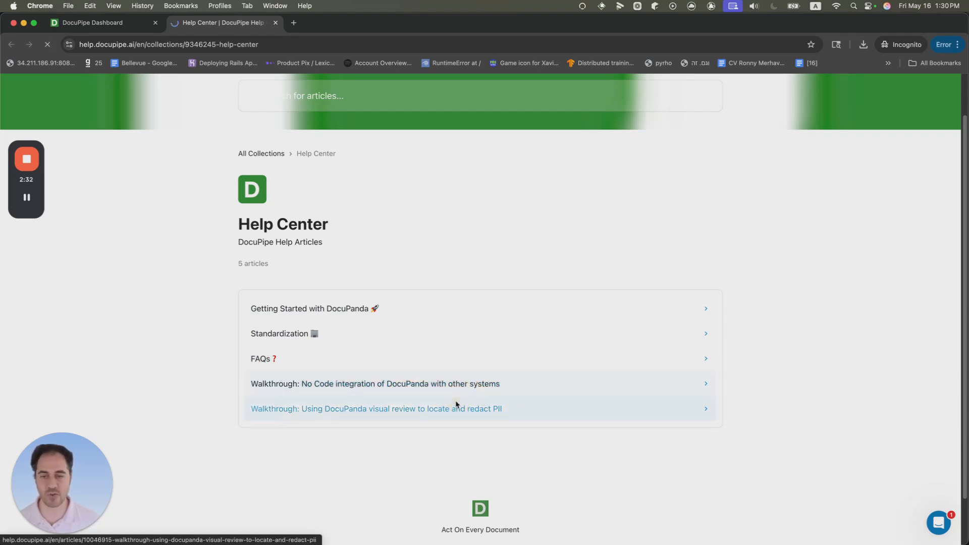
scroll(280, 336, down, 3)
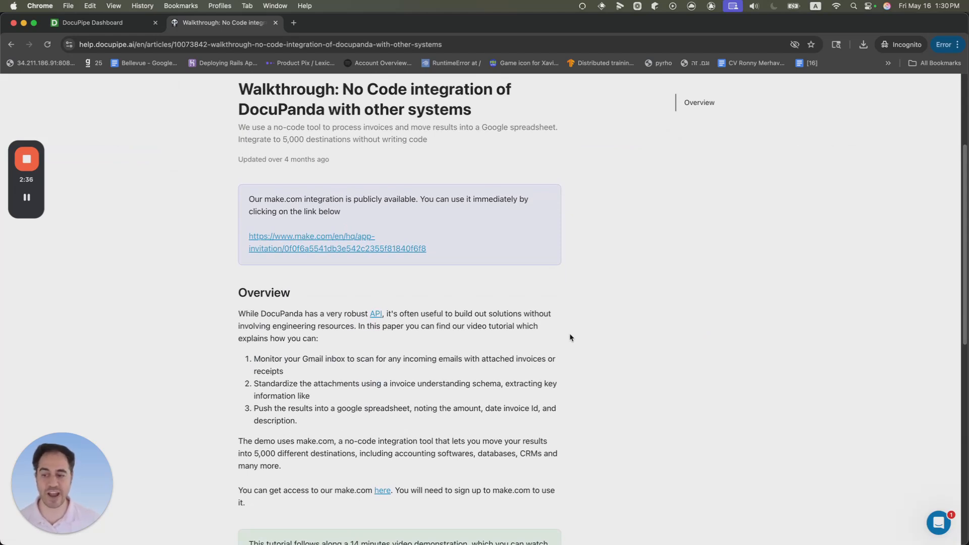
scroll(555, 327, up, 1)
scroll(555, 328, up, 3)
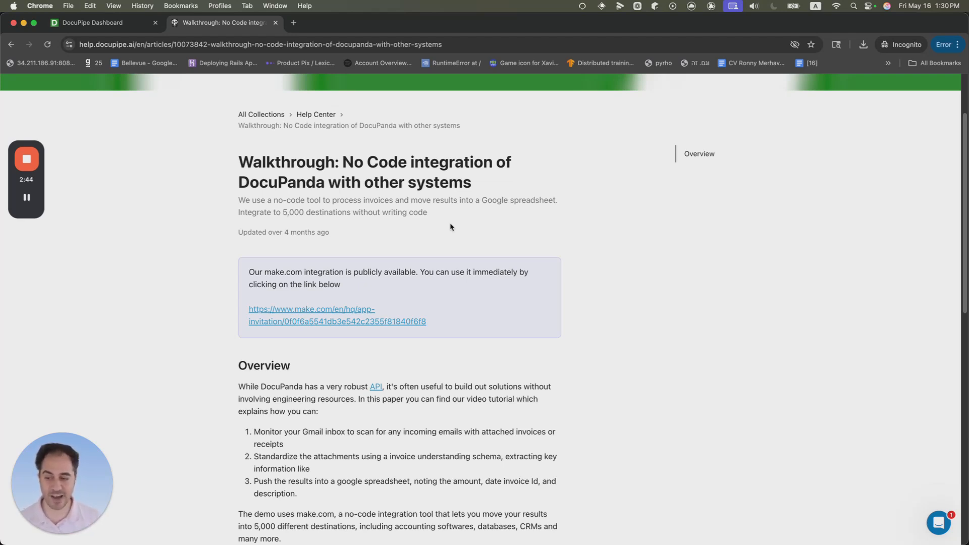
scroll(548, 329, down, 1)
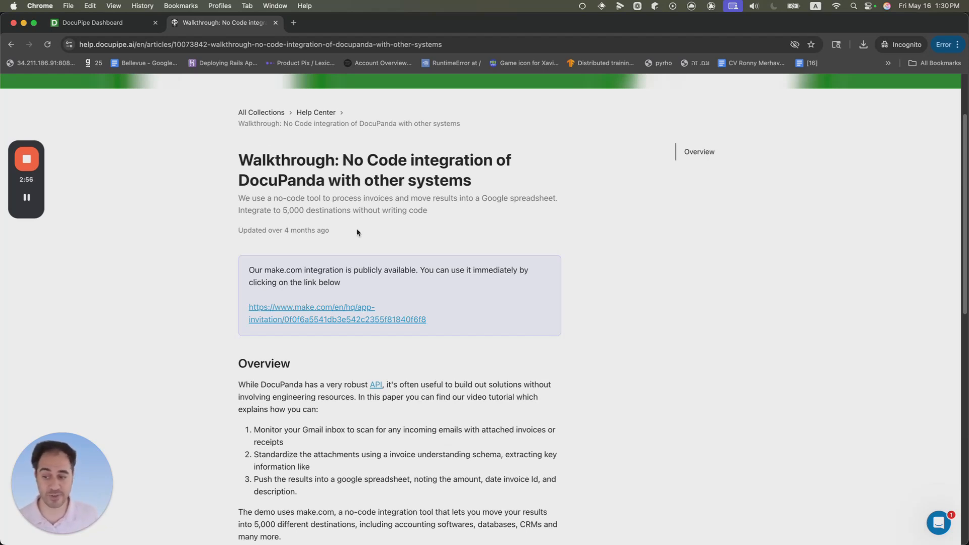
click(936, 524)
click(940, 526)
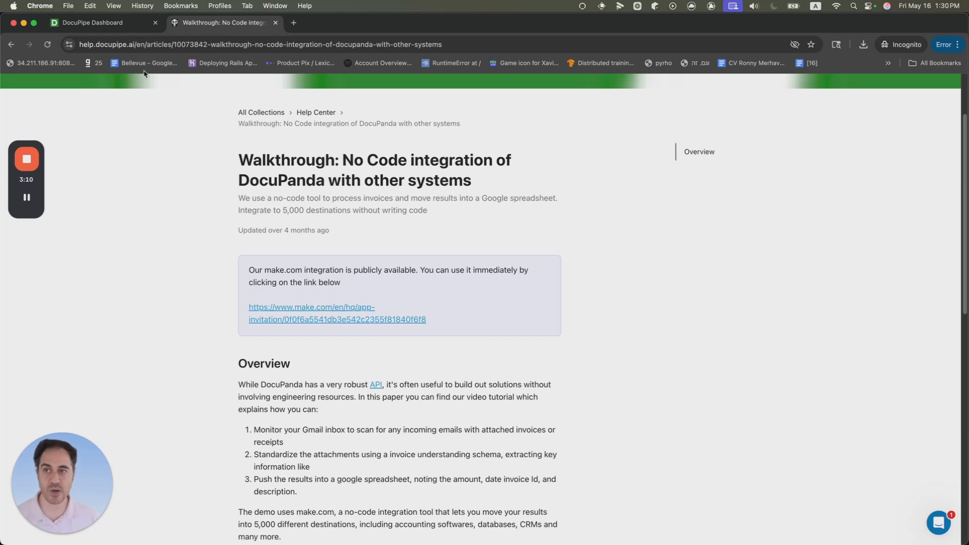
Step: Return to the dashboard tab, go to the Schemas overview and start improving the Rental Lease Schema
click(126, 32)
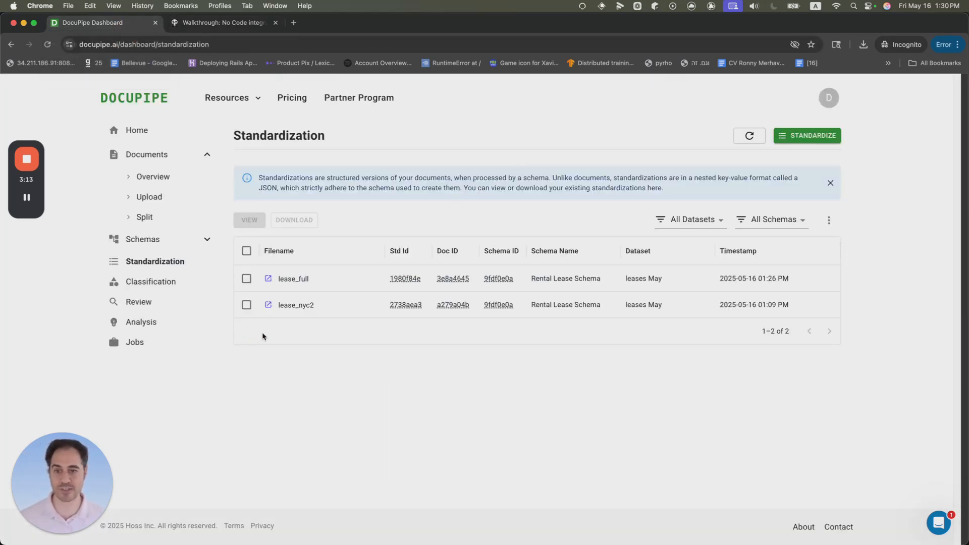
click(141, 184)
click(146, 238)
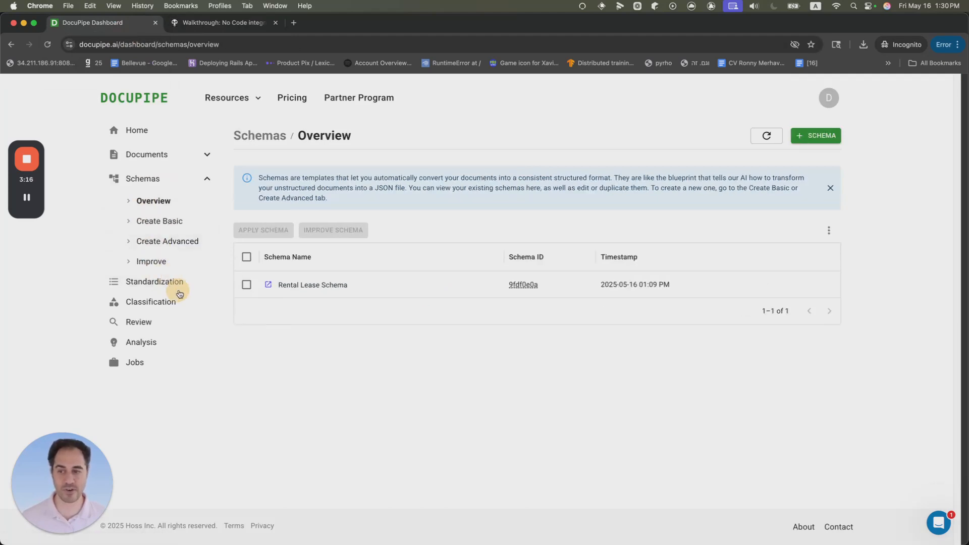
click(246, 284)
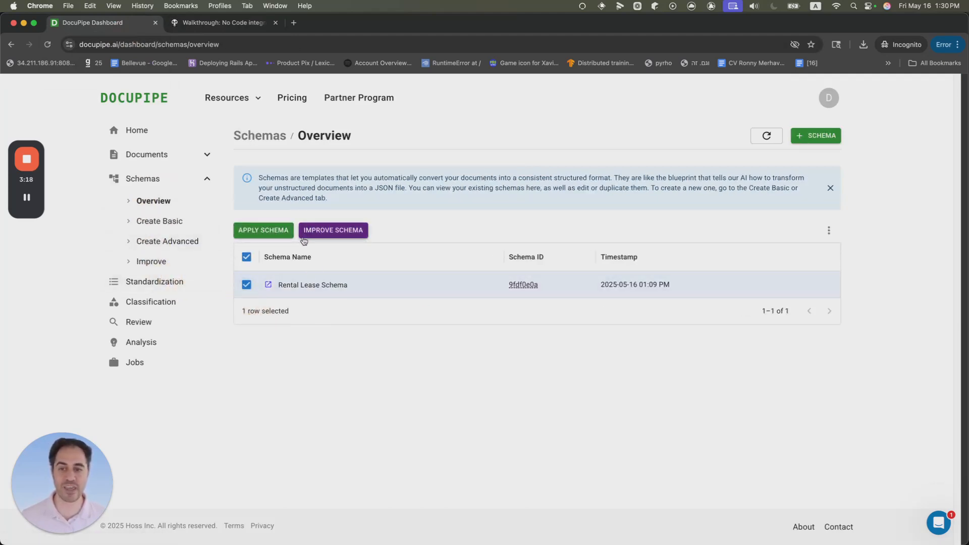
click(323, 231)
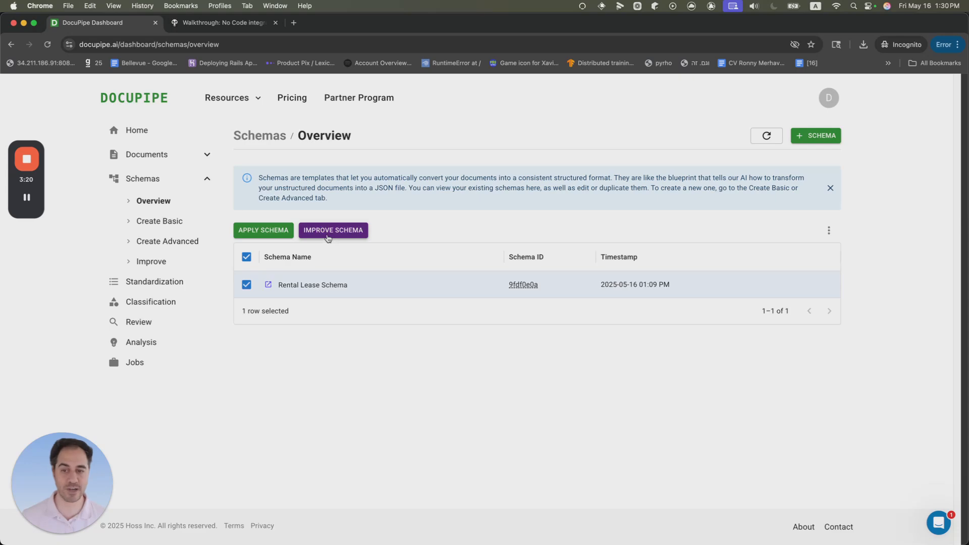
Step: Switch to refining the schema with AI feedback, keeping lease_nyc2 as the reference document
scroll(380, 346, down, 10)
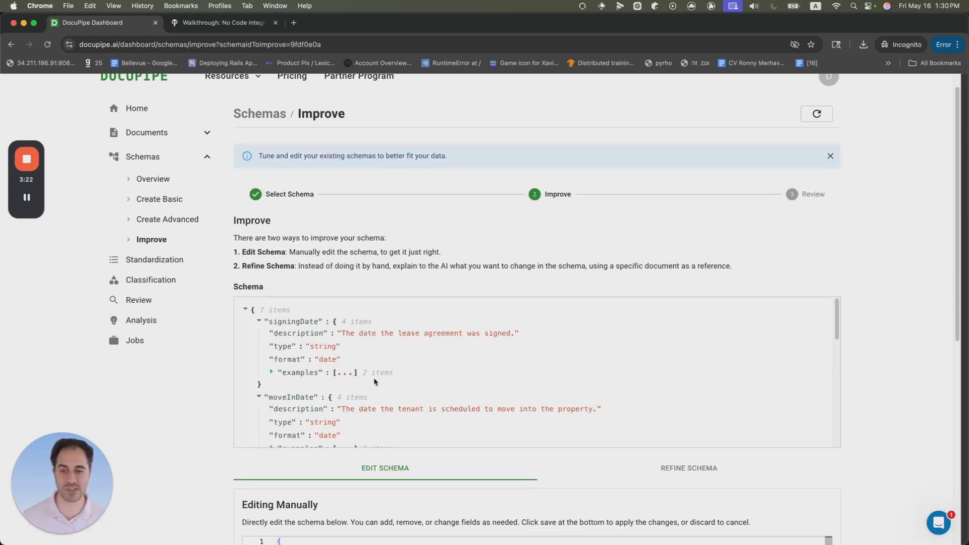
scroll(341, 444, down, 7)
scroll(413, 331, down, 1)
scroll(469, 281, up, 1)
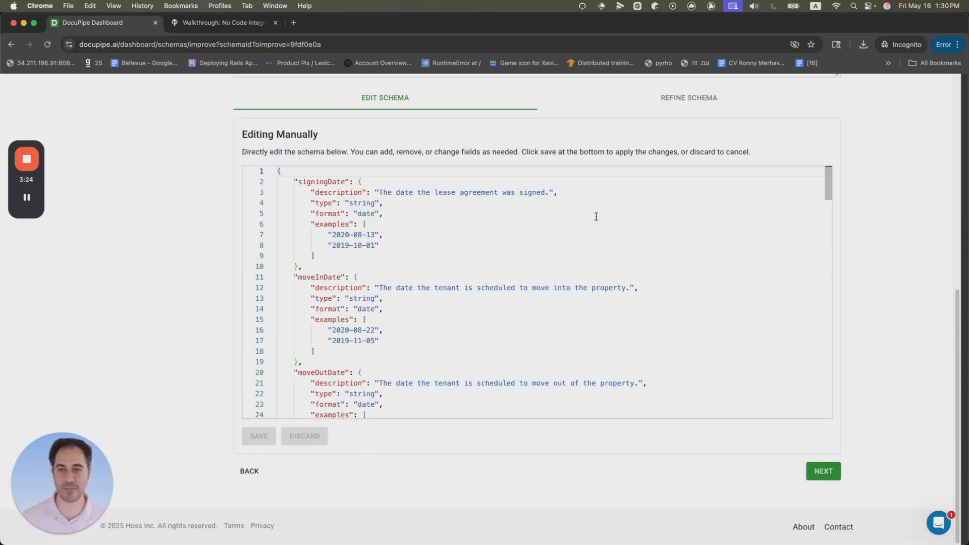
click(691, 112)
scroll(525, 255, up, 4)
scroll(404, 201, up, 1)
scroll(353, 303, down, 1)
click(290, 431)
scroll(313, 402, down, 5)
Step: Enter feedback asking for renter names as a single full name, without breaking up first and last name
click(371, 400)
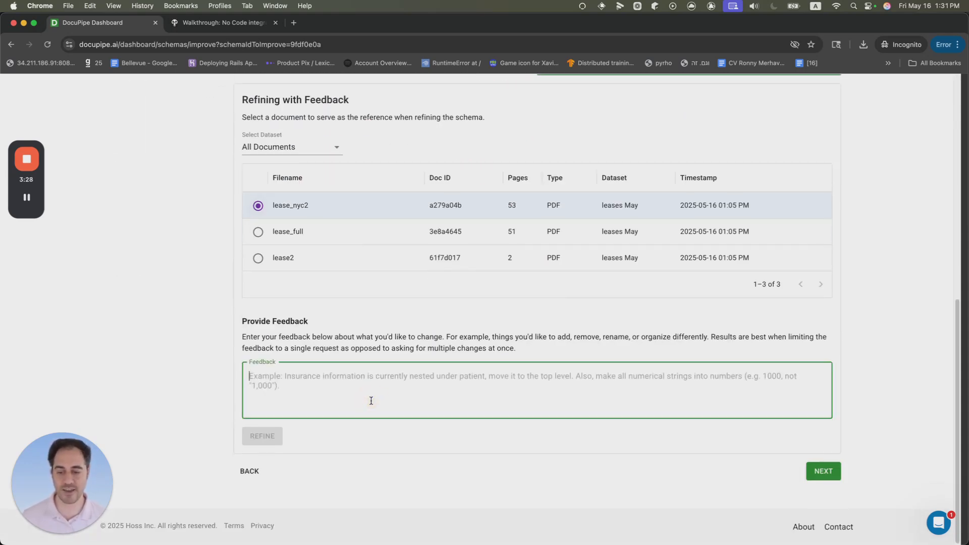
text(I need the renter names as a sing)
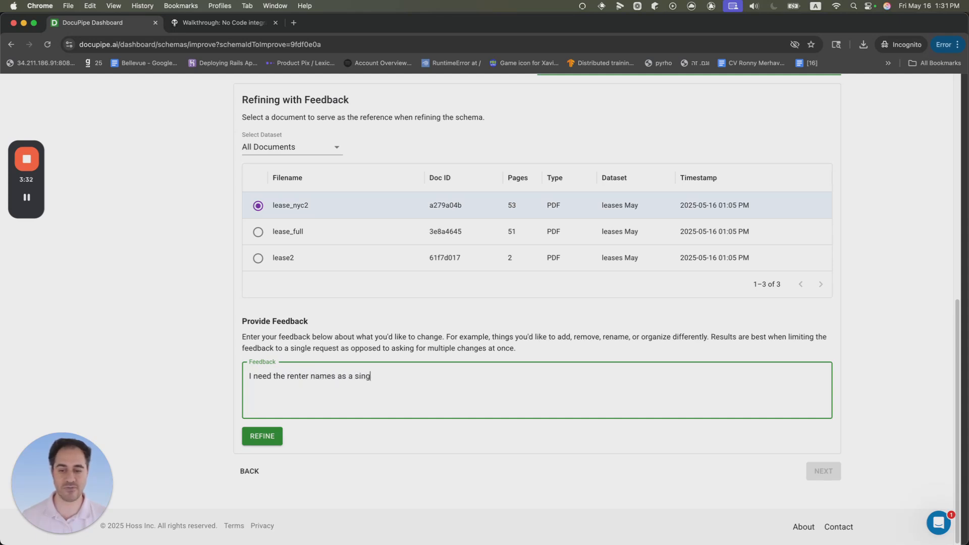
text(le full name, an don't break)
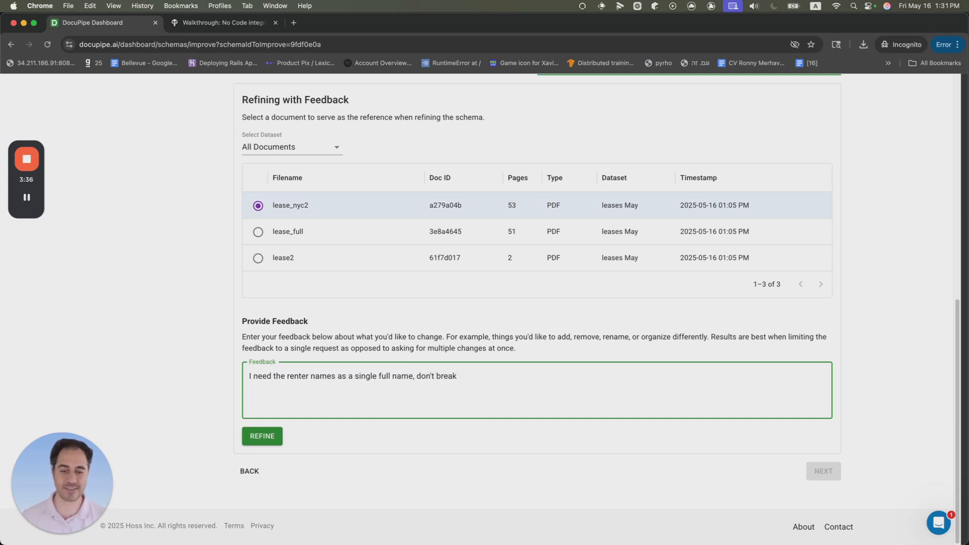
text( up first and last name)
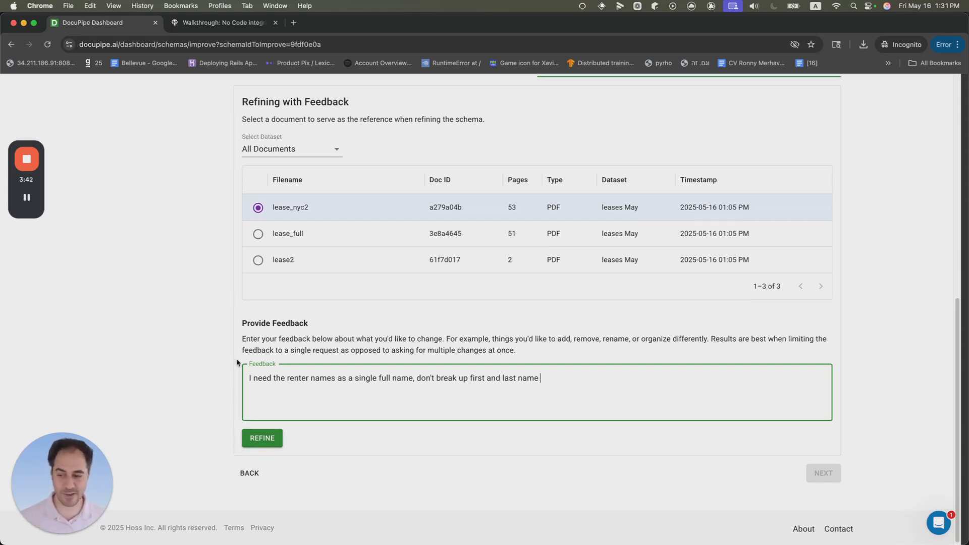
Step: Select all three lease documents in the Documents overview and start a standardize job using the Rental Lease Schema
scroll(224, 404, up, 3)
scroll(165, 278, up, 10)
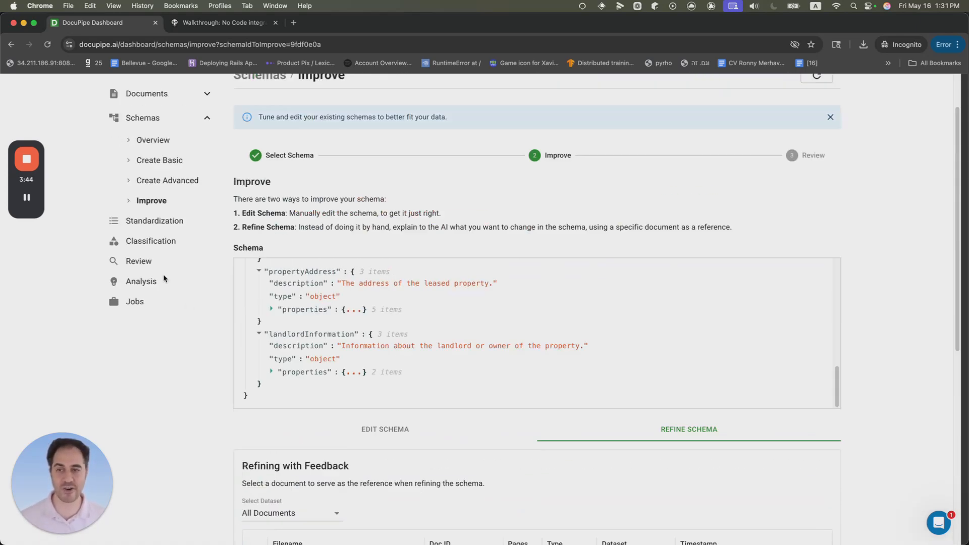
click(150, 119)
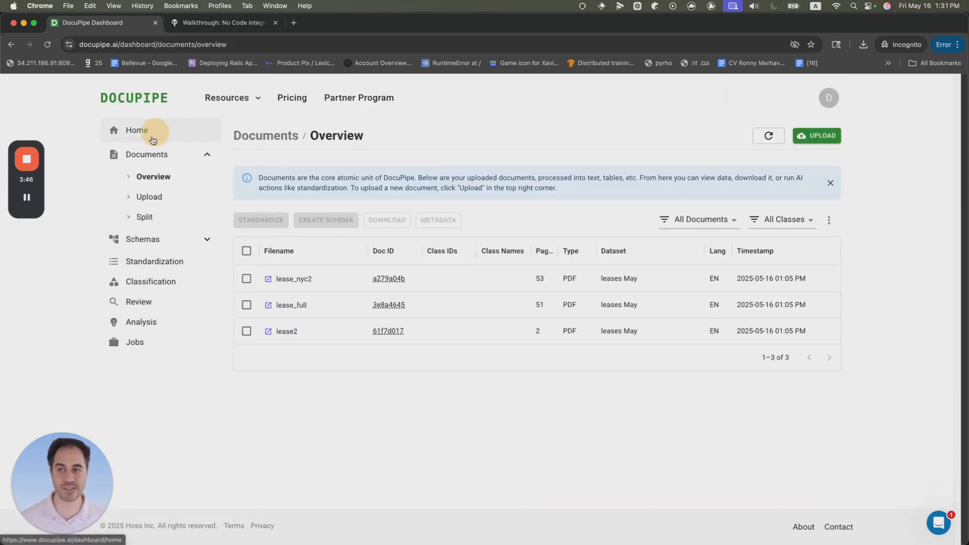
click(246, 251)
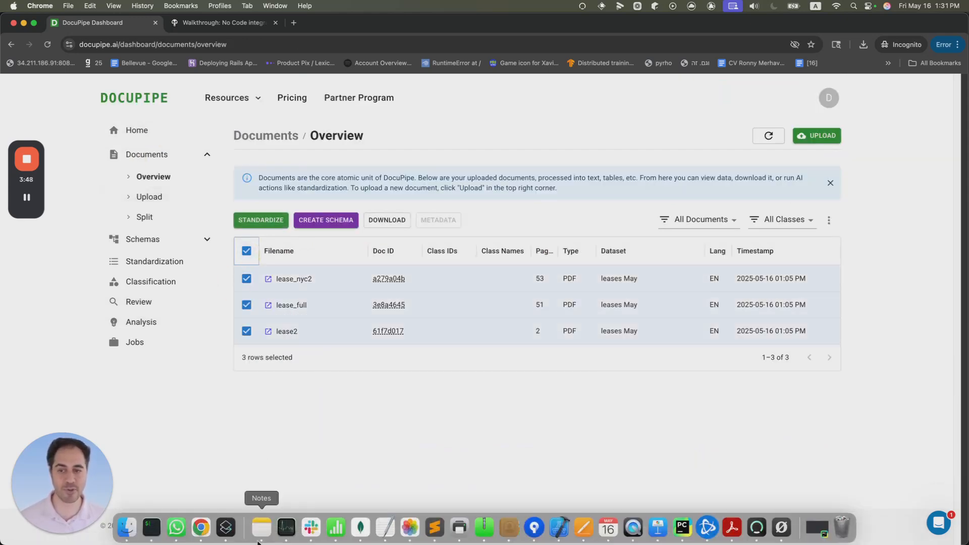
click(262, 220)
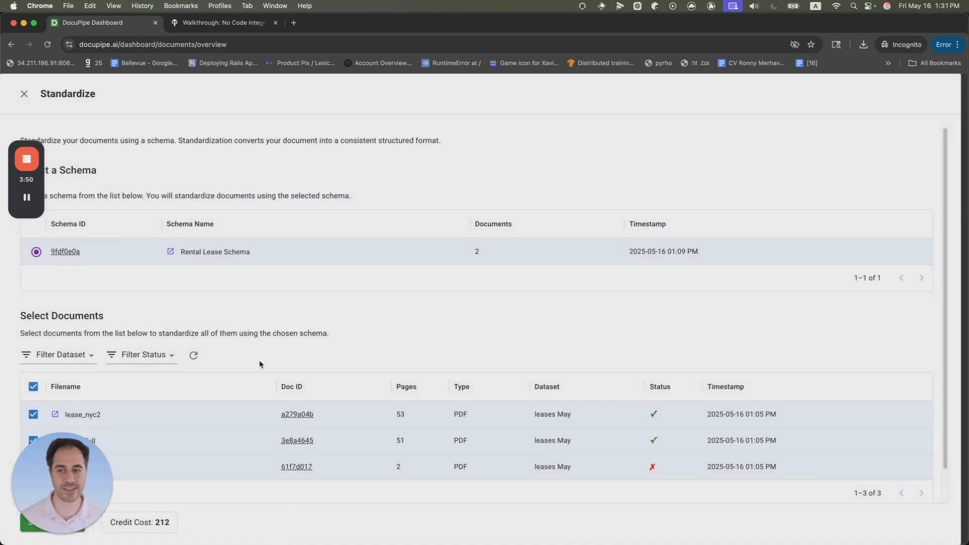
scroll(183, 318, down, 1)
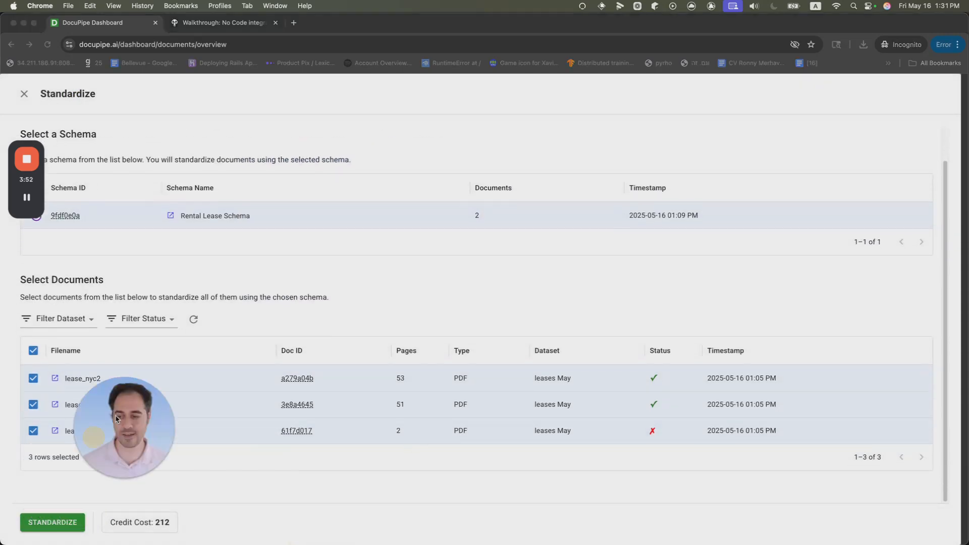
click(62, 524)
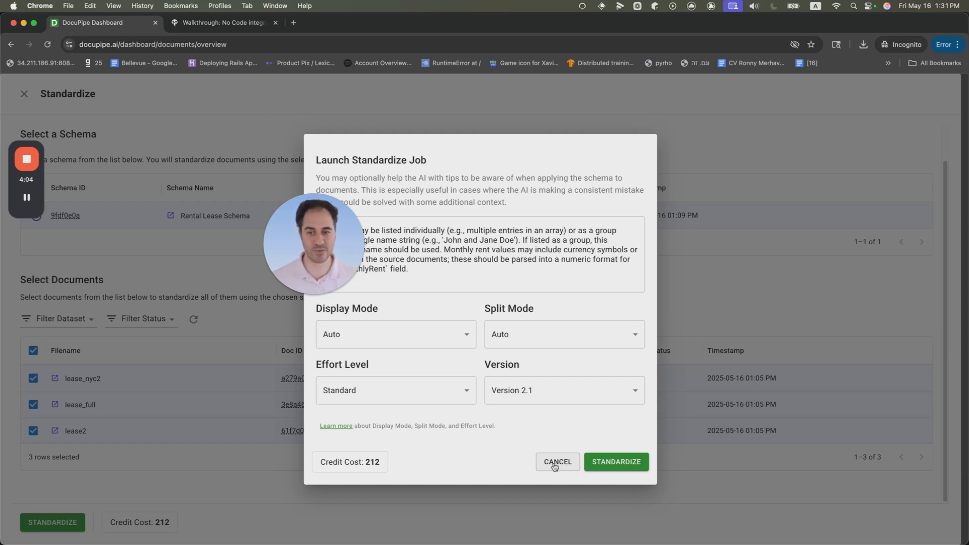
drag(333, 258, 428, 188)
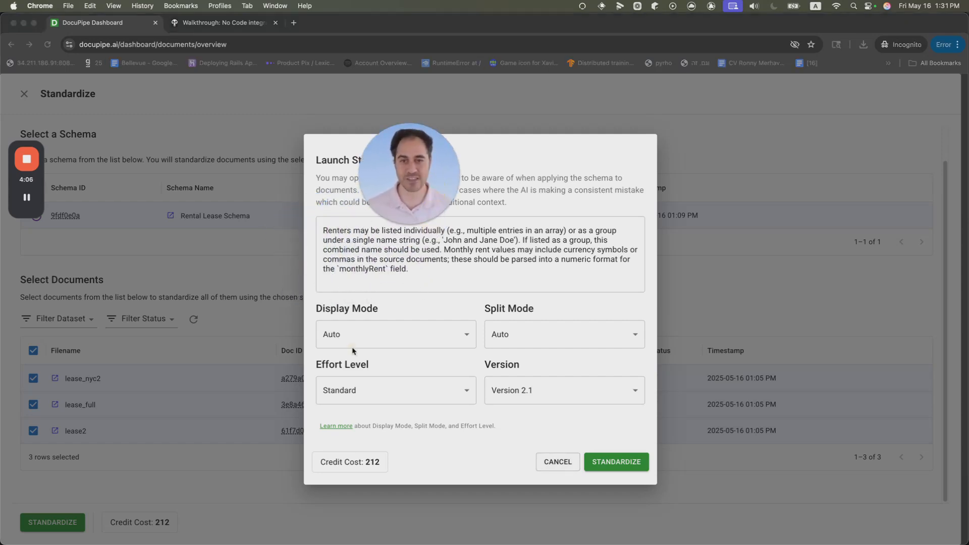